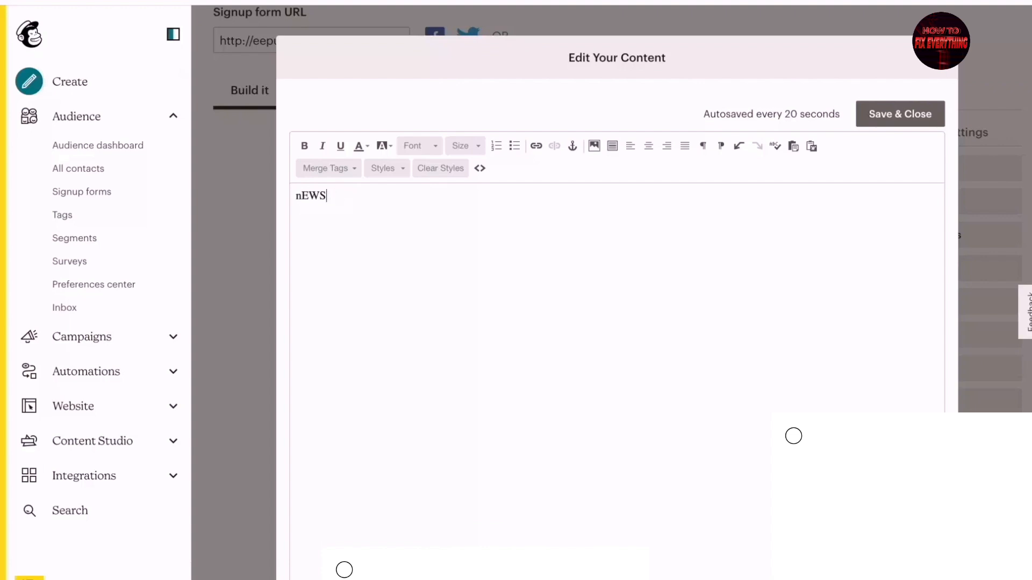
# Step: Enter the text "Newsletter" as the content of the sign-up form's header block
pyautogui.write('ewsl')
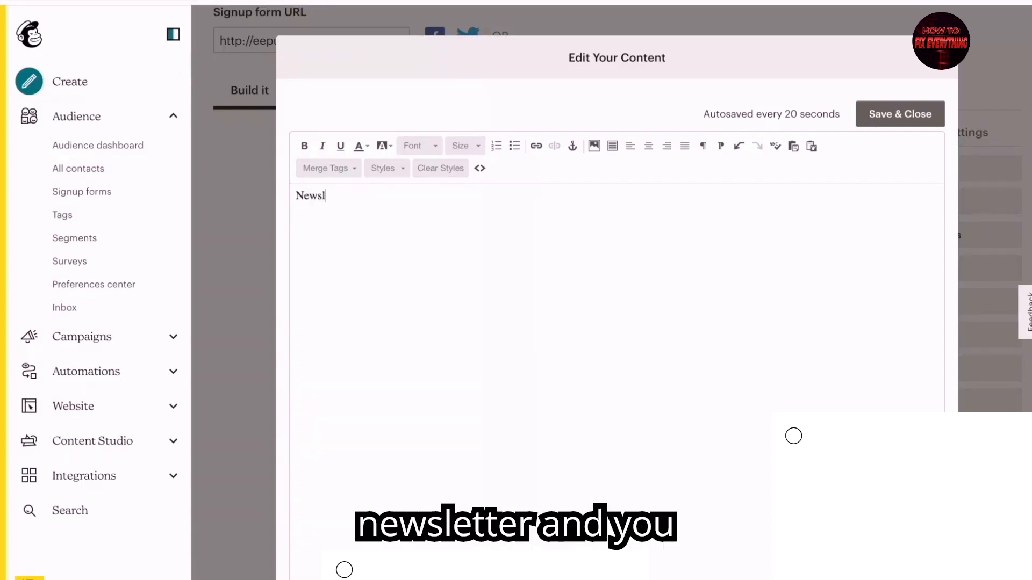
pyautogui.write('ette')
pyautogui.press('BackSpace')
pyautogui.write('tter')
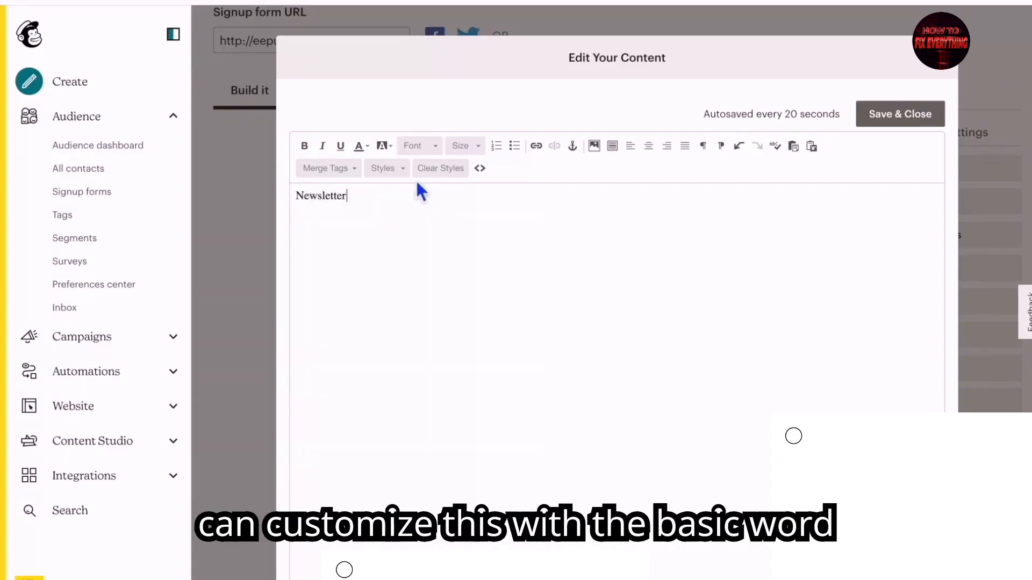
# Step: Format the word "Newsletter" as bold, underlined and centred, and save the header content
pyautogui.doubleClick(344, 196)
pyautogui.click(304, 145)
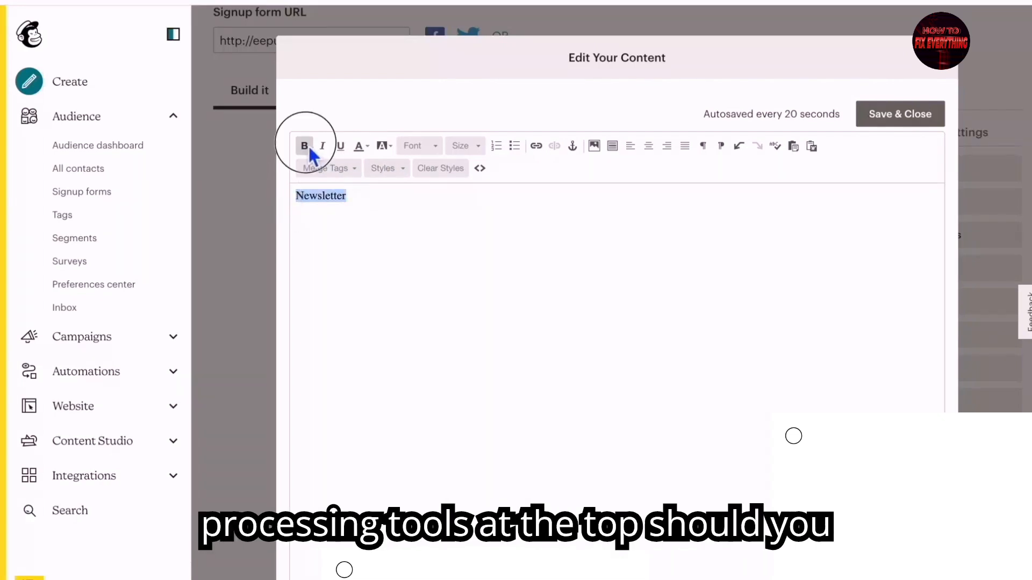
pyautogui.click(346, 148)
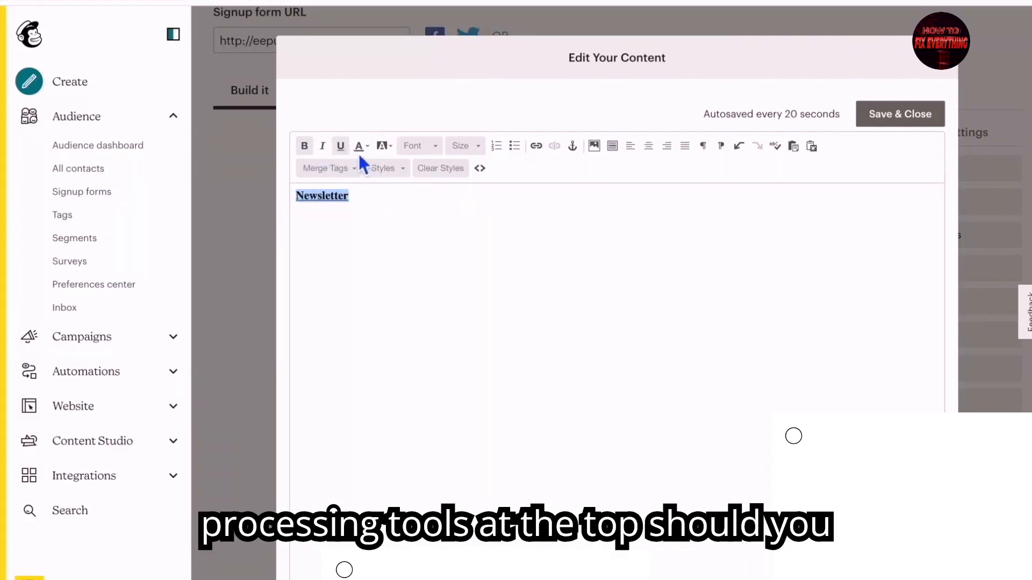
pyautogui.click(652, 148)
pyautogui.click(637, 245)
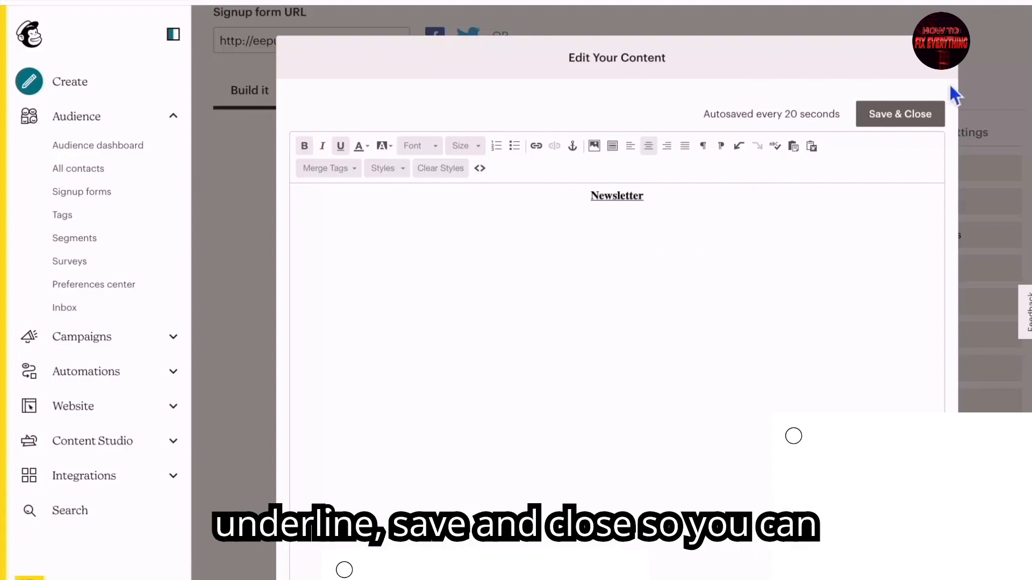
pyautogui.click(926, 115)
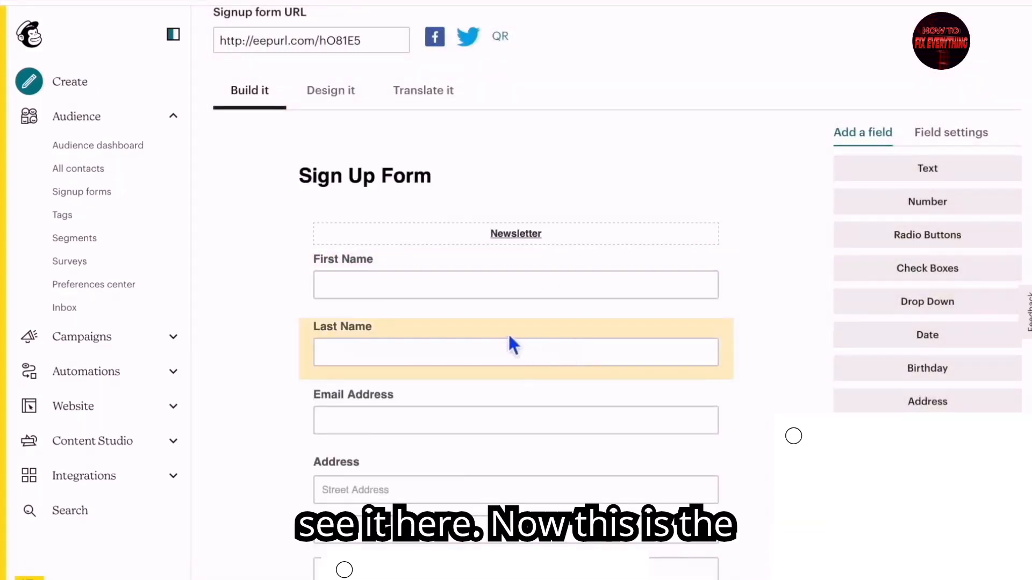
# Step: Set the sign-up form's Address field to hidden and save the field
pyautogui.scroll(-3, 513, 340)
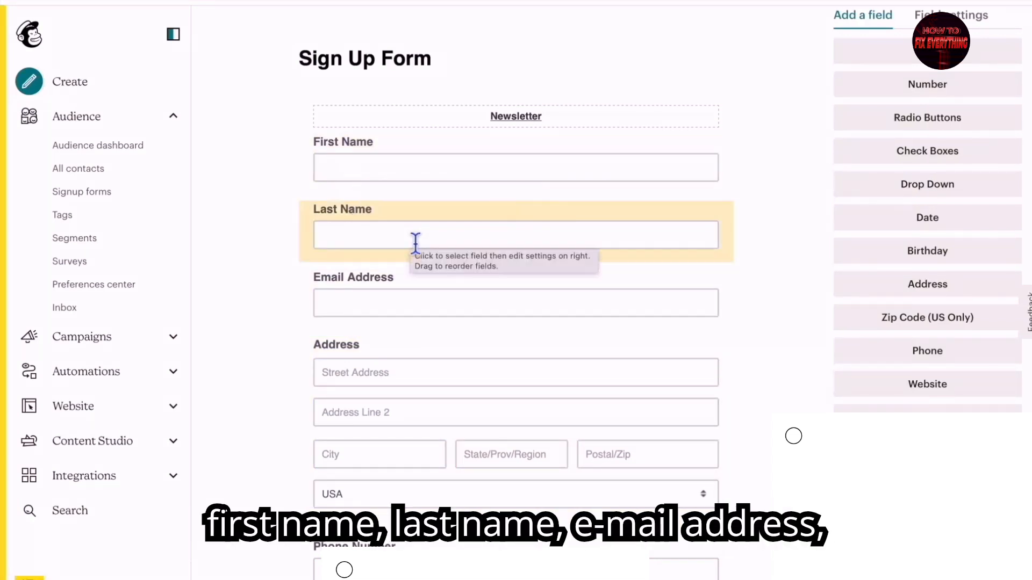
pyautogui.scroll(-3, 536, 395)
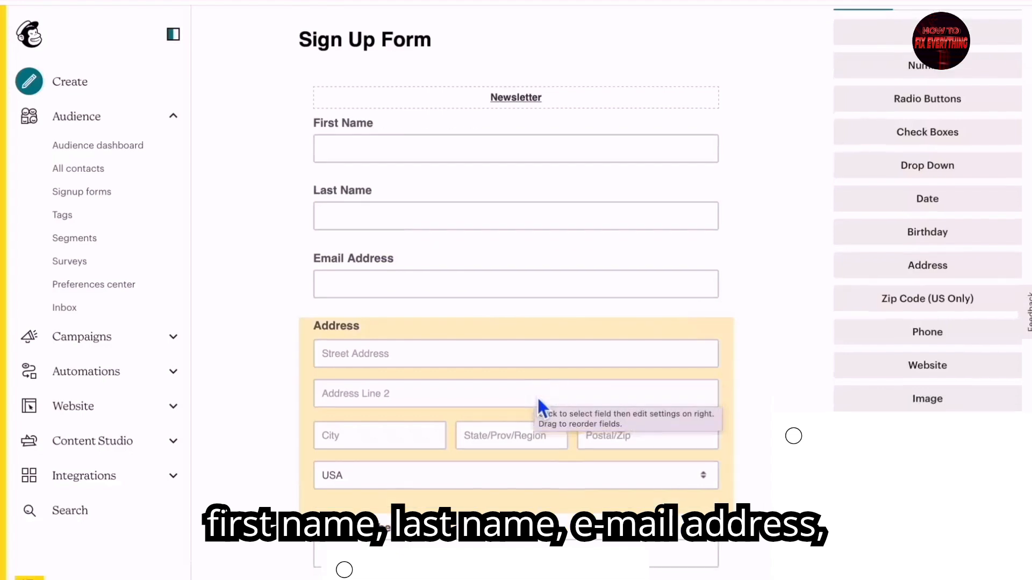
pyautogui.scroll(-3, 435, 408)
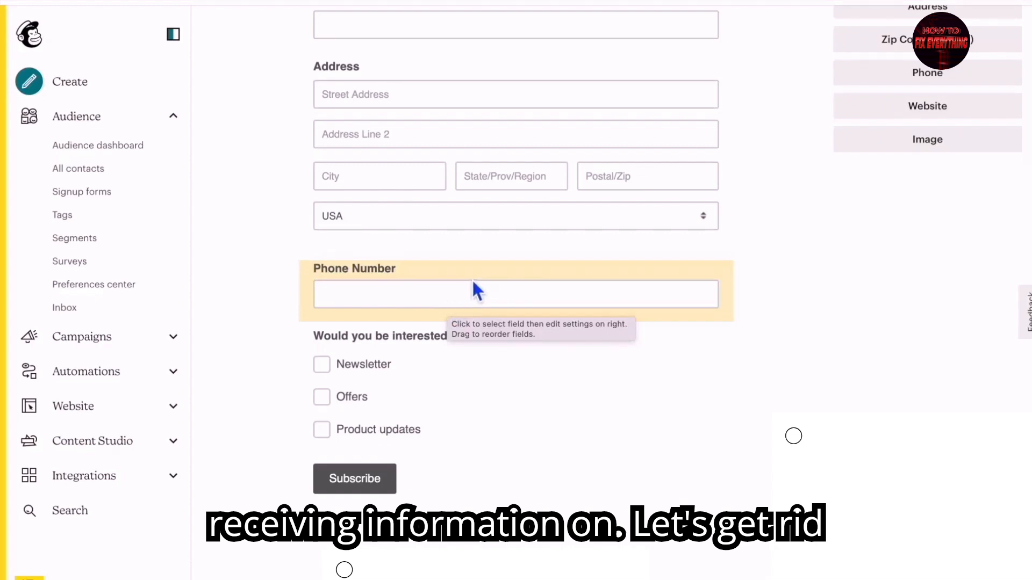
pyautogui.scroll(4, 471, 285)
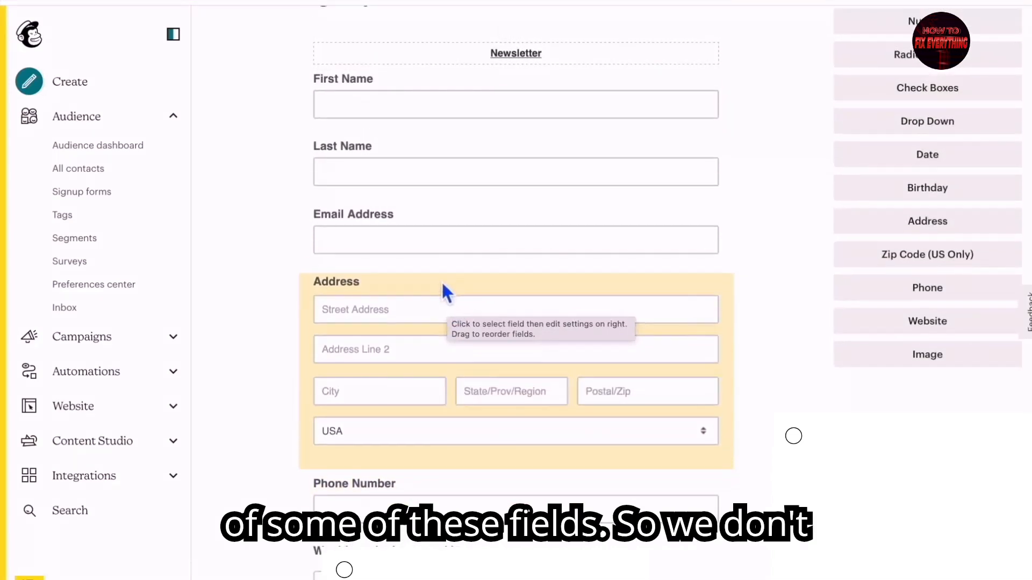
pyautogui.scroll(-1, 444, 286)
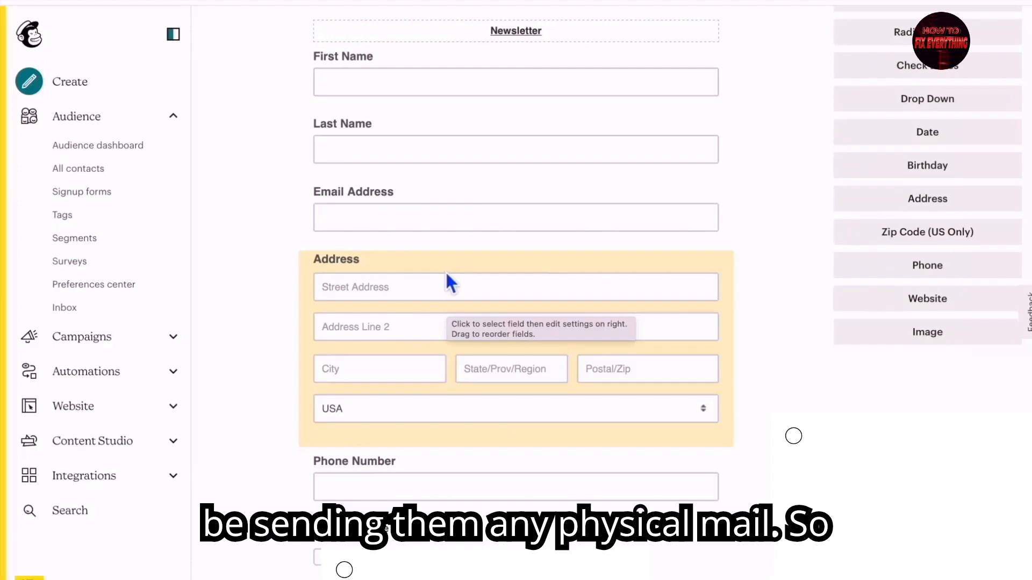
pyautogui.click(446, 269)
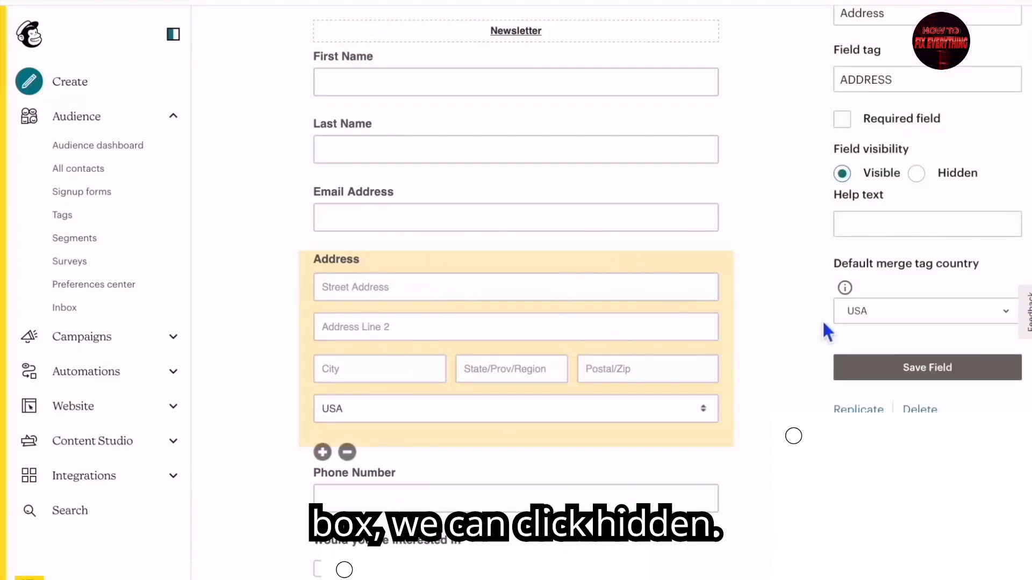
pyautogui.click(916, 174)
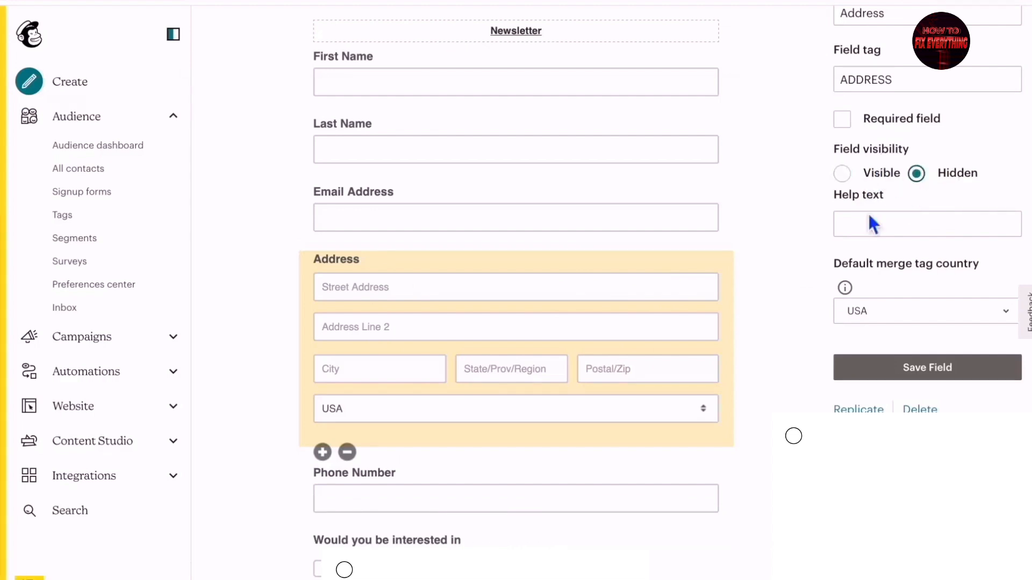
pyautogui.click(919, 385)
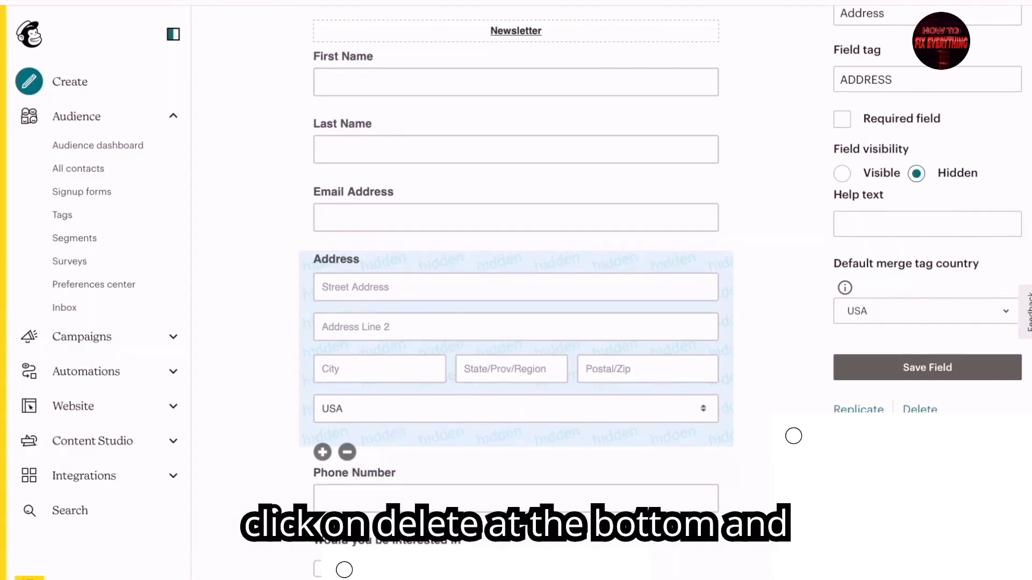
# Step: Permanently delete the Address field from the sign-up form, entering DELETE as the confirmation text
pyautogui.click(919, 409)
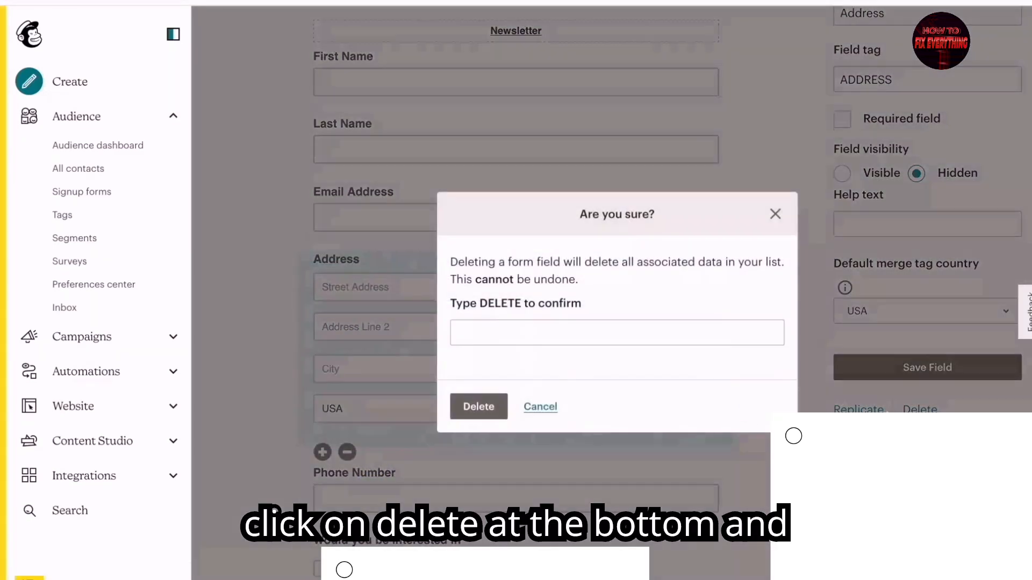
pyautogui.click(499, 336)
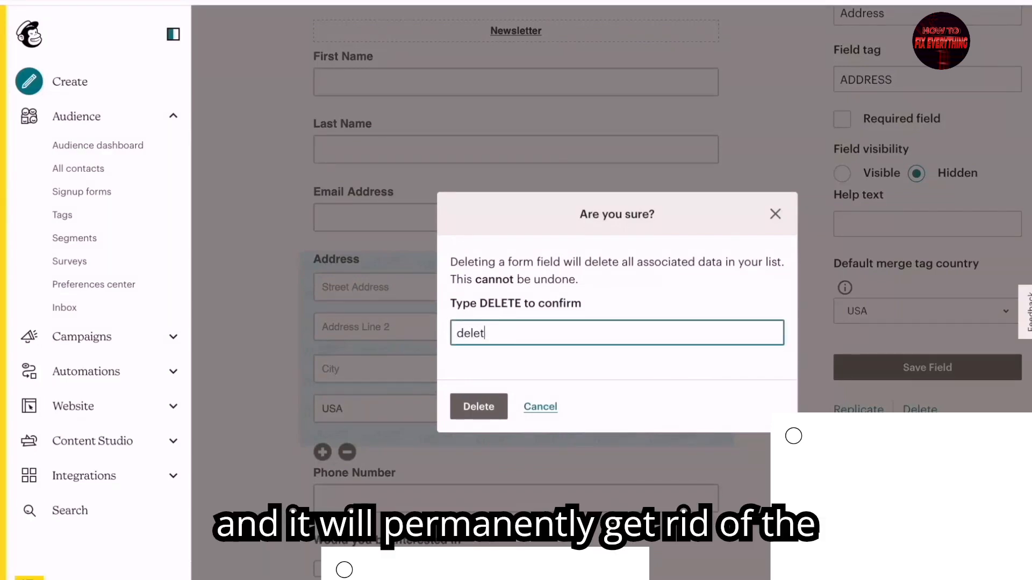
pyautogui.write('DE')
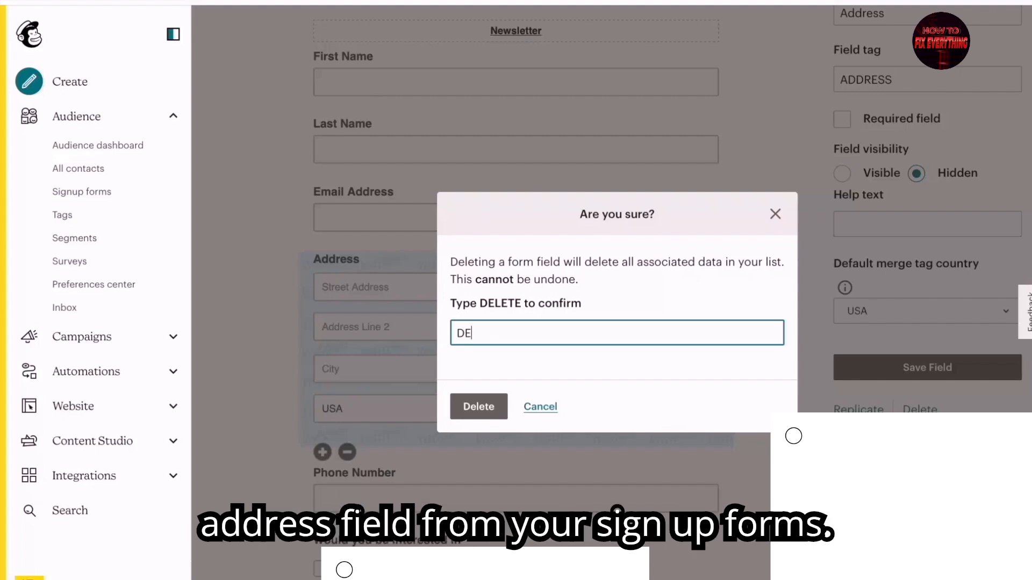
pyautogui.write('LETE')
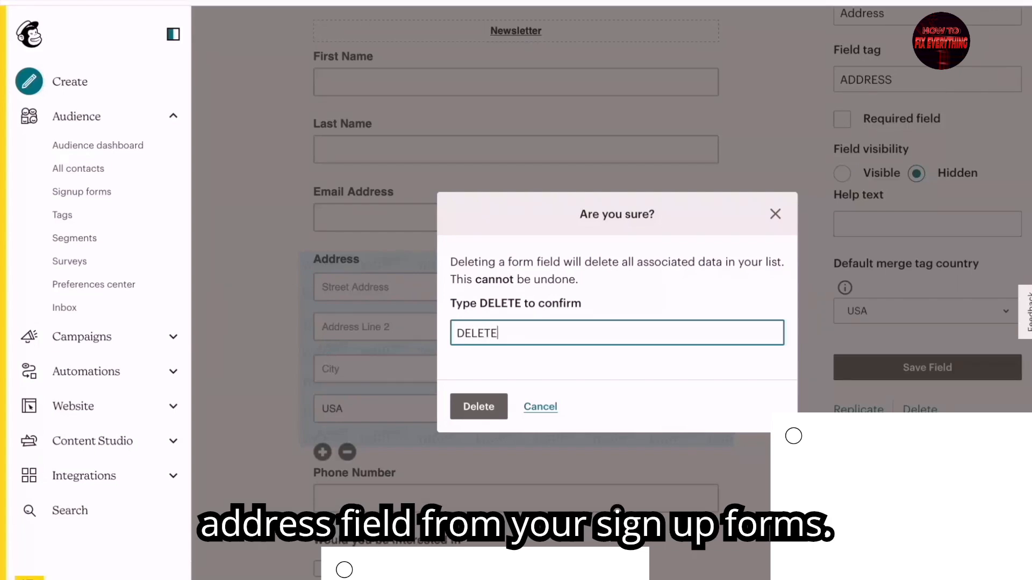
pyautogui.click(464, 407)
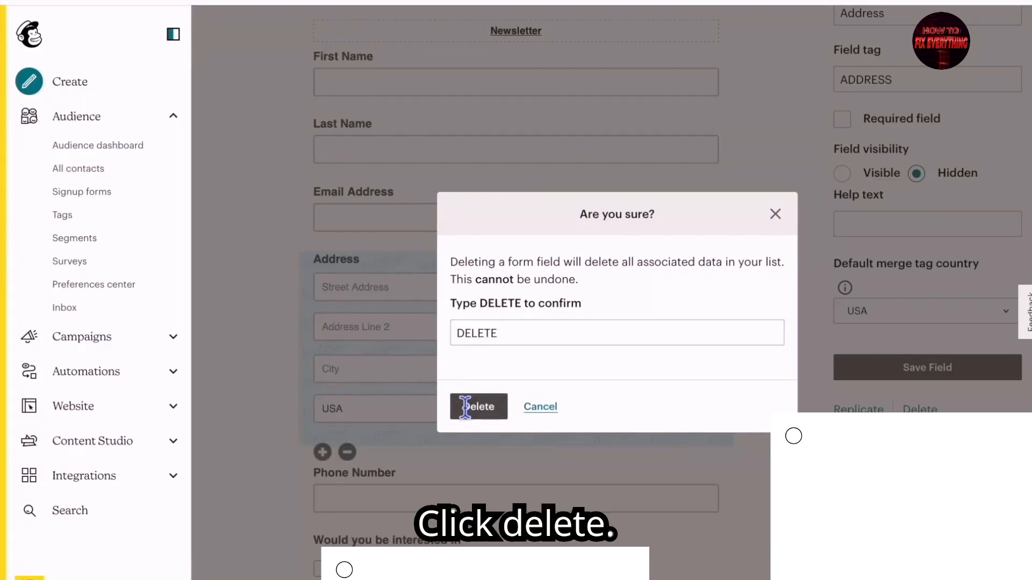
pyautogui.click(467, 409)
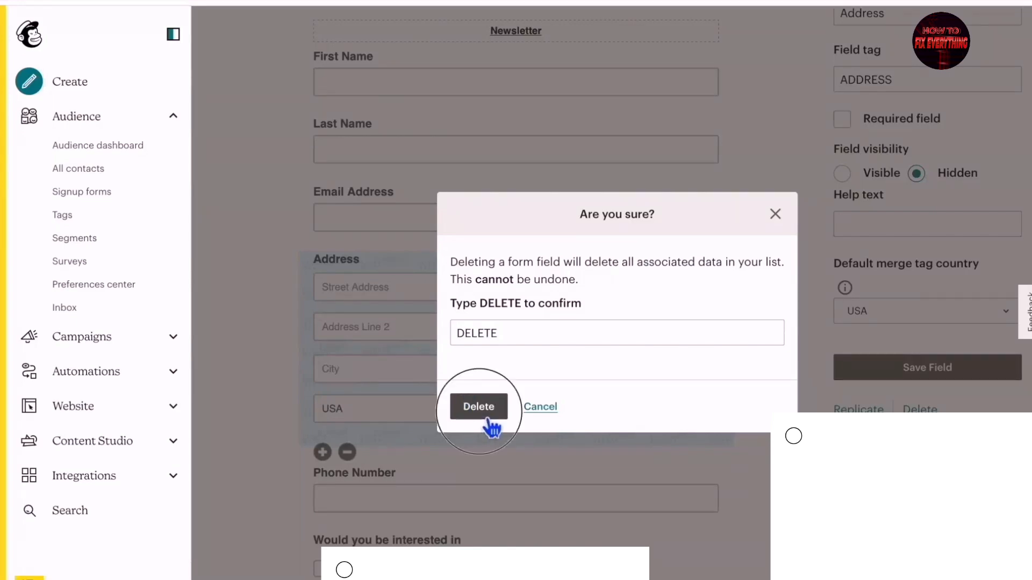
# Step: Add a new Address field to the sign-up form and check its placement among the other fields
pyautogui.scroll(6, 421, 419)
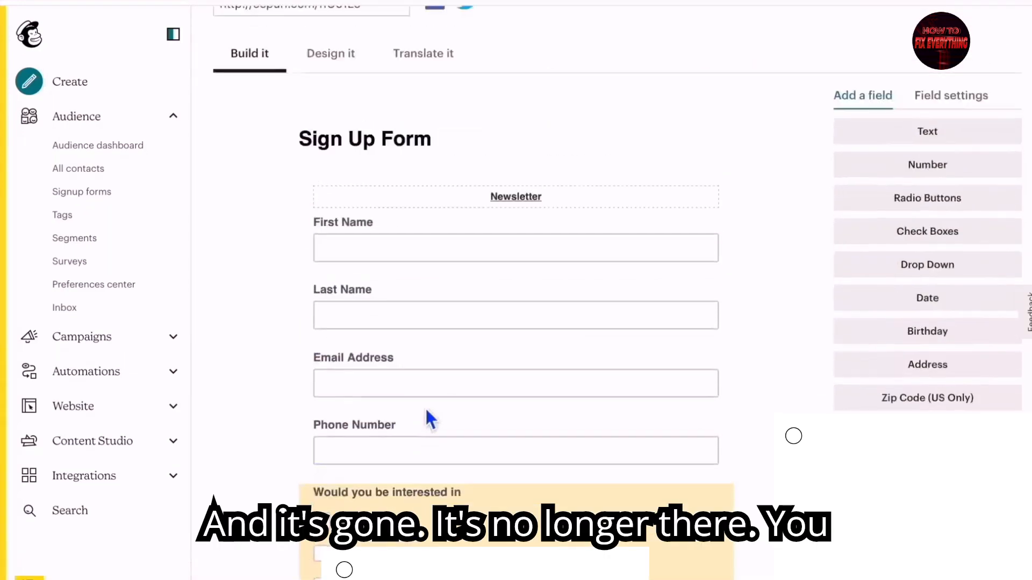
pyautogui.scroll(-3, 426, 421)
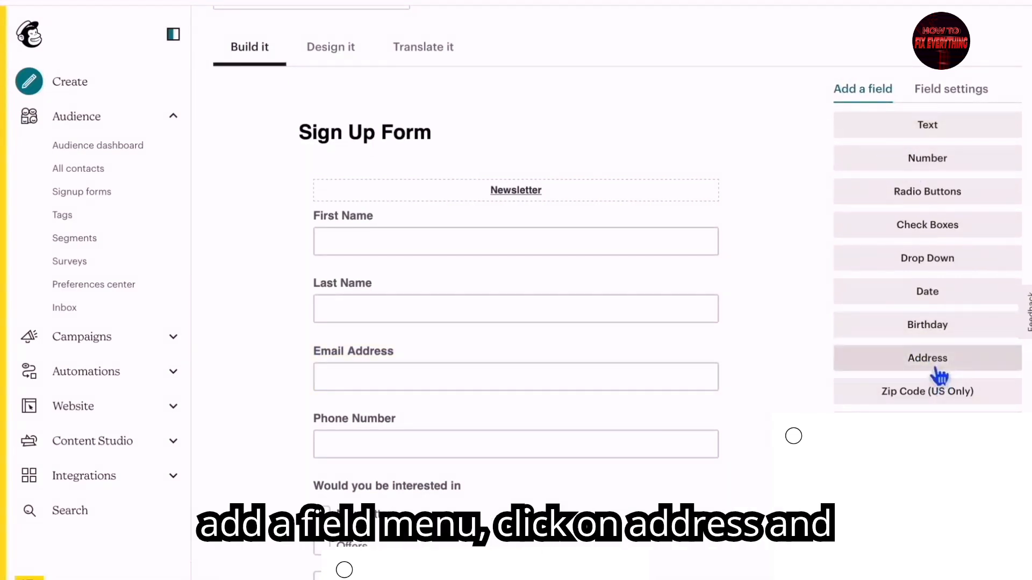
pyautogui.moveTo(916, 357); pyautogui.dragTo(809, 387)
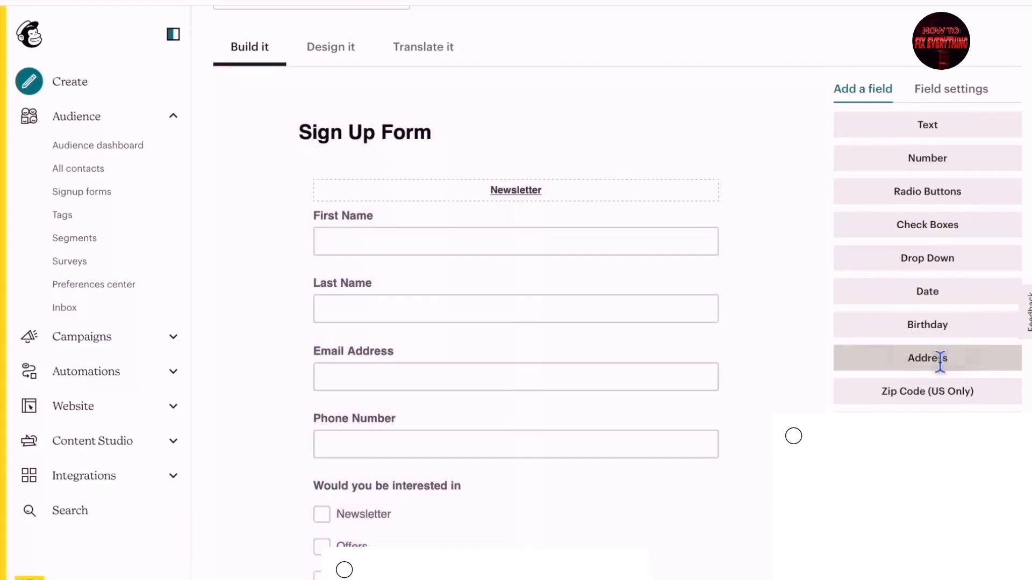
pyautogui.click(944, 366)
pyautogui.scroll(-3, 765, 469)
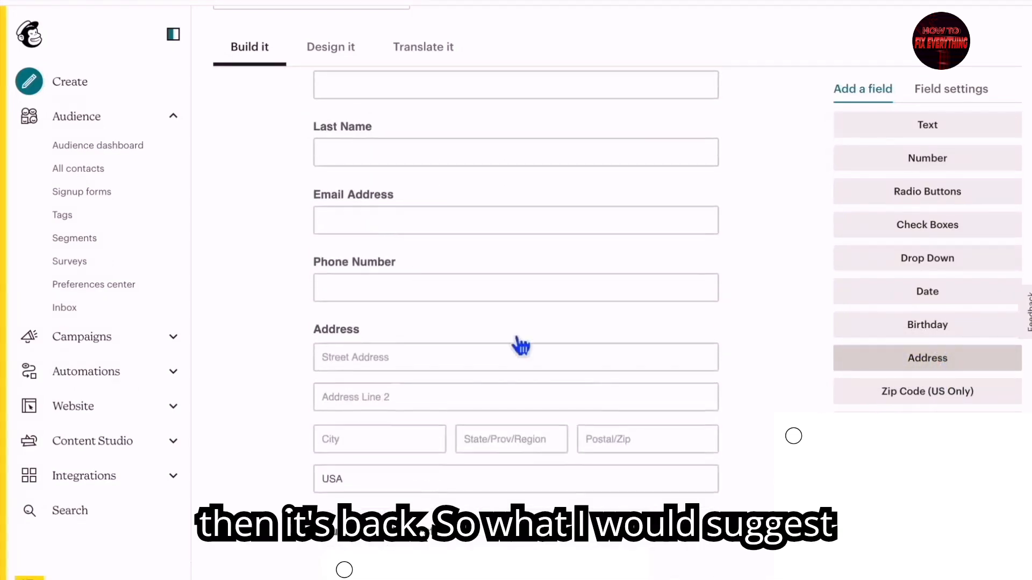
pyautogui.scroll(3, 497, 357)
pyautogui.scroll(-1, 469, 375)
pyautogui.scroll(-2, 587, 446)
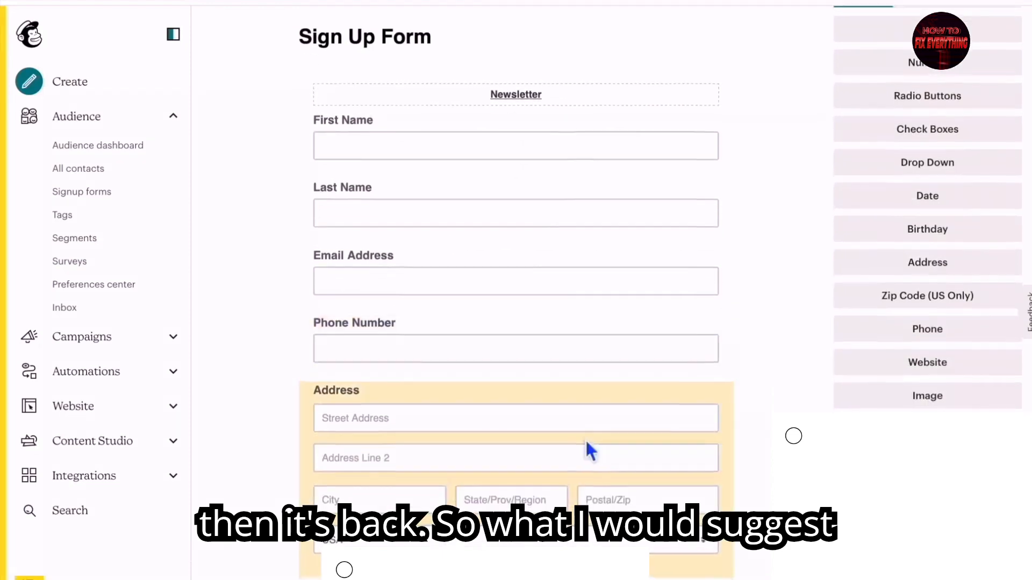
pyautogui.scroll(2, 585, 438)
pyautogui.scroll(-3, 559, 443)
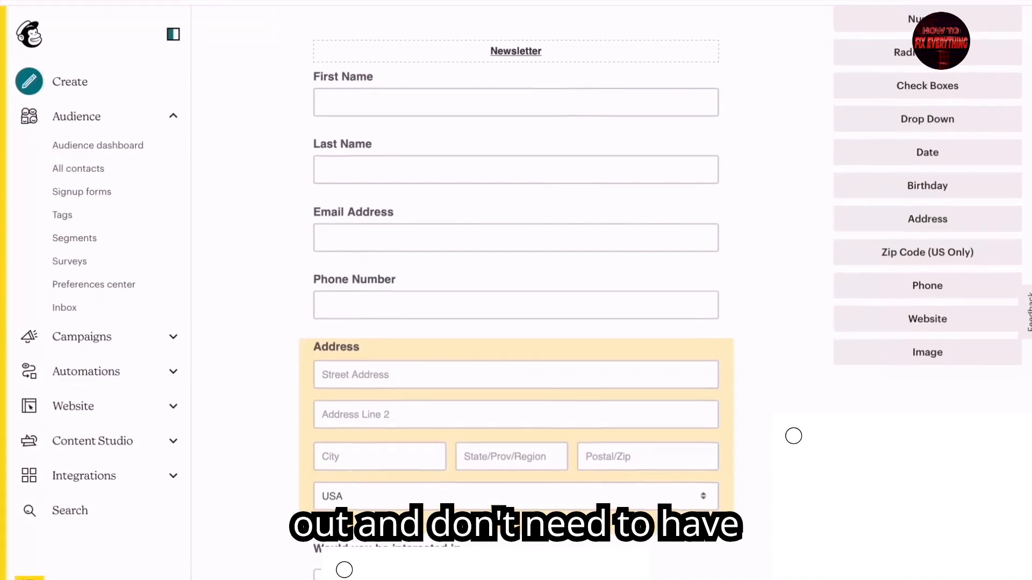
# Step: Move the Last Name field below the Email Address field on the sign-up form
pyautogui.click(512, 295)
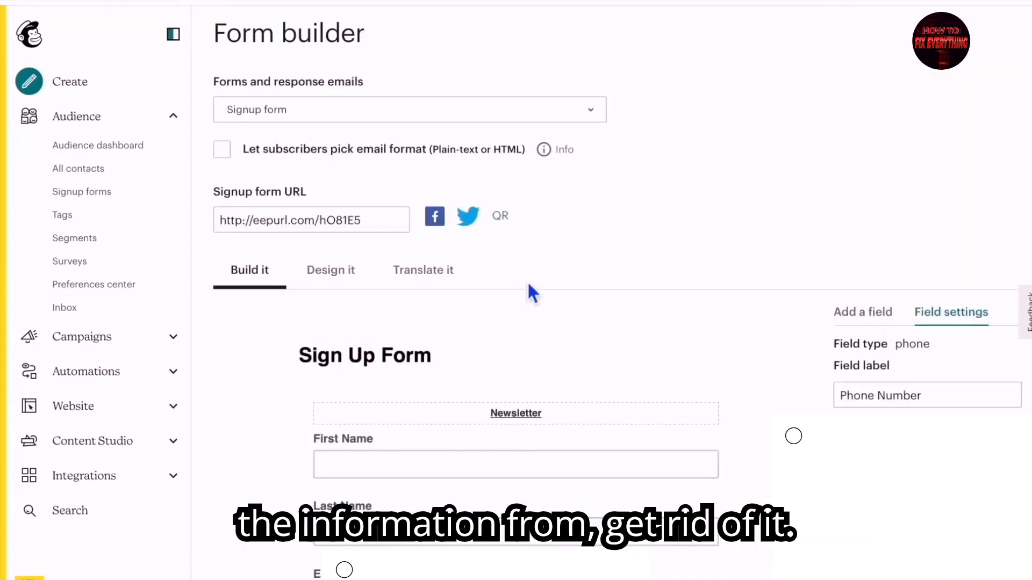
pyautogui.scroll(-10, 753, 438)
pyautogui.scroll(5, 745, 436)
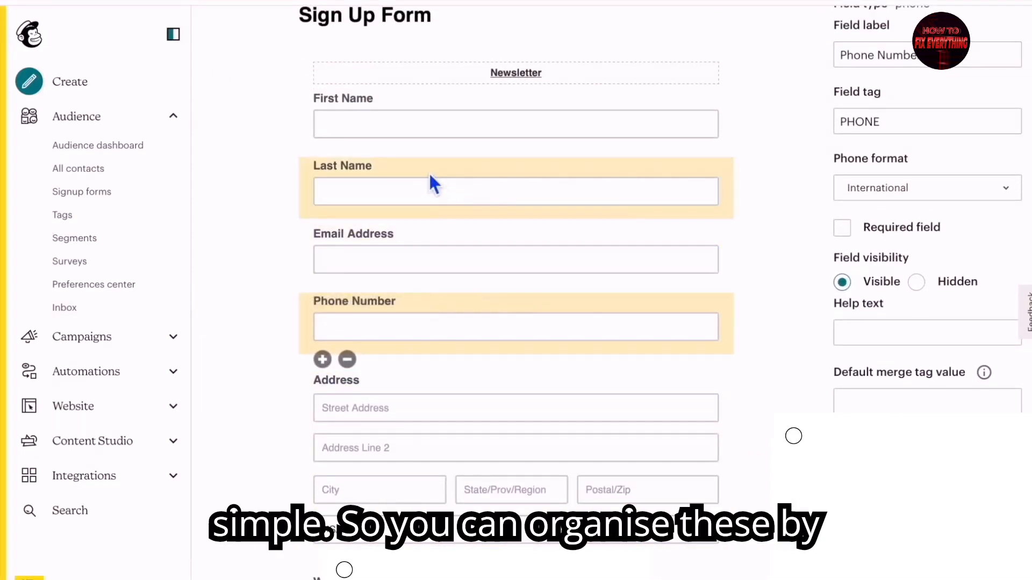
pyautogui.moveTo(449, 178); pyautogui.dragTo(462, 295)
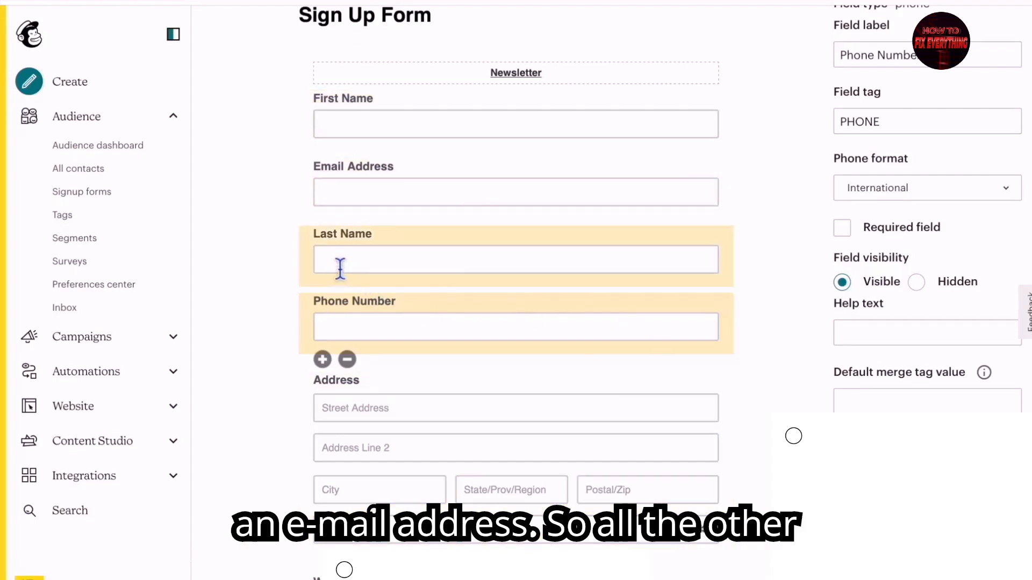
# Step: Set the Last Name field's visibility to hidden and save the field
pyautogui.click(470, 237)
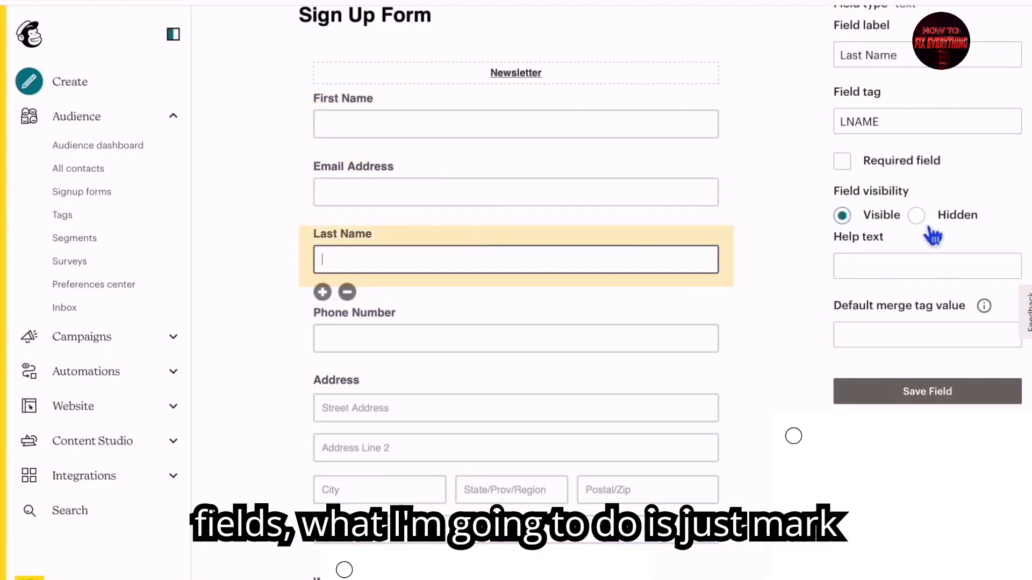
pyautogui.click(917, 215)
pyautogui.click(900, 399)
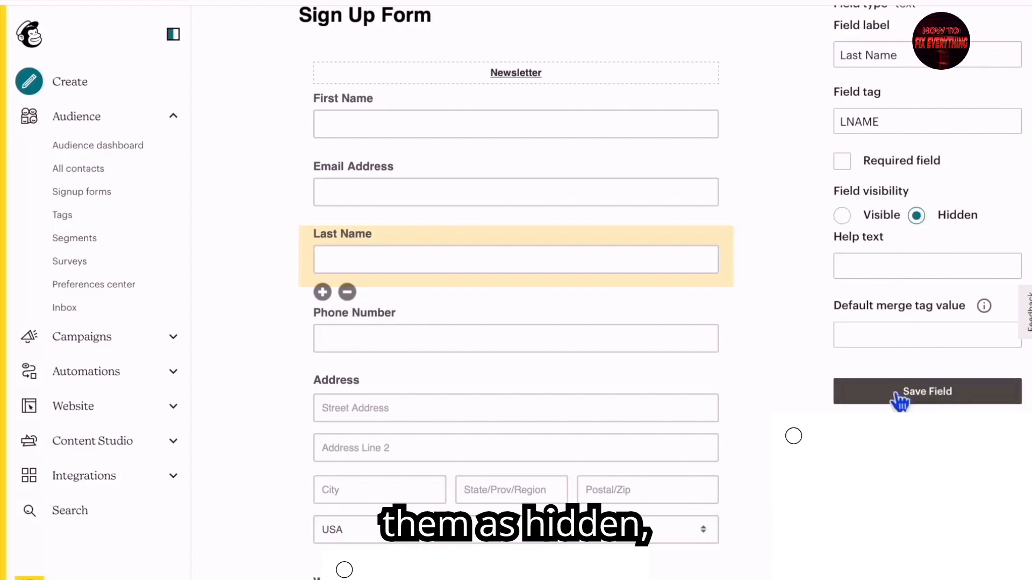
# Step: Set the visibility of the Phone Number and Address fields to hidden and save the Address field
pyautogui.click(573, 314)
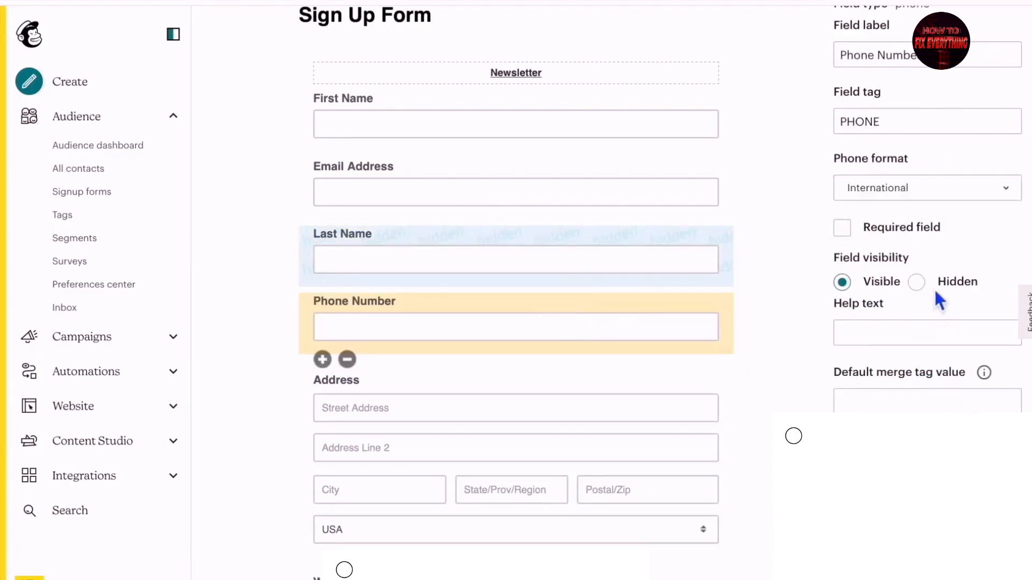
pyautogui.click(917, 281)
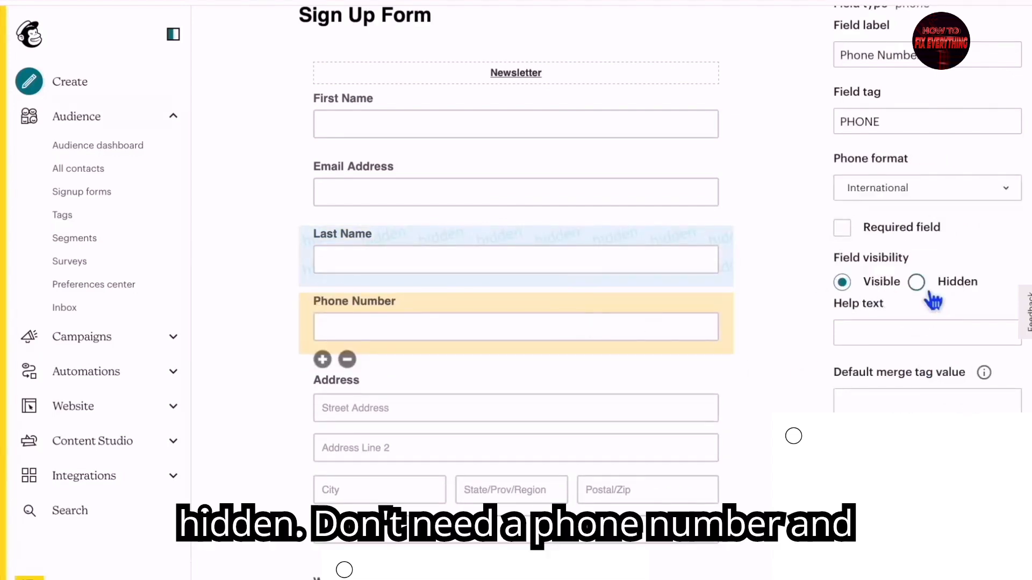
pyautogui.click(627, 394)
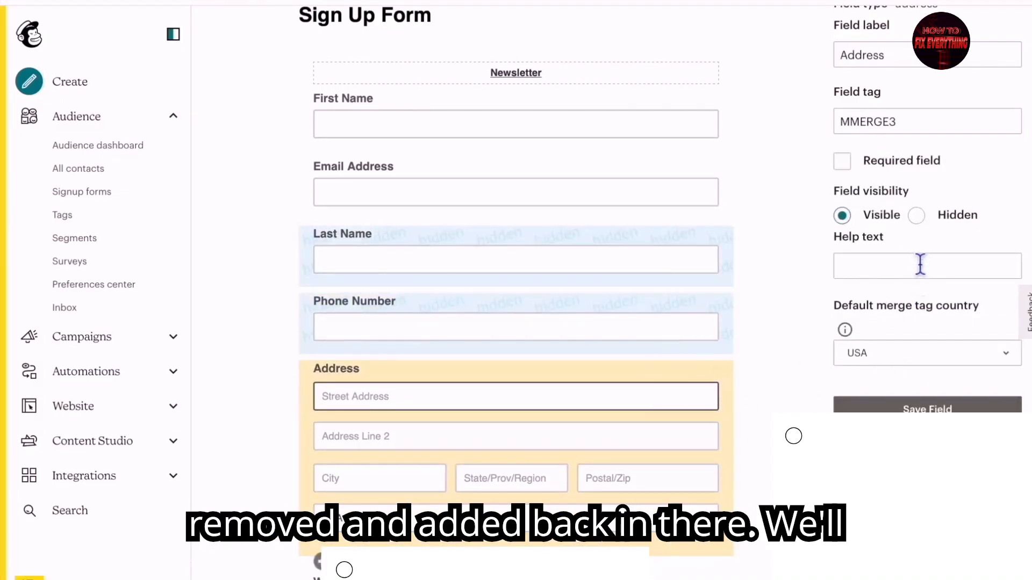
pyautogui.click(917, 216)
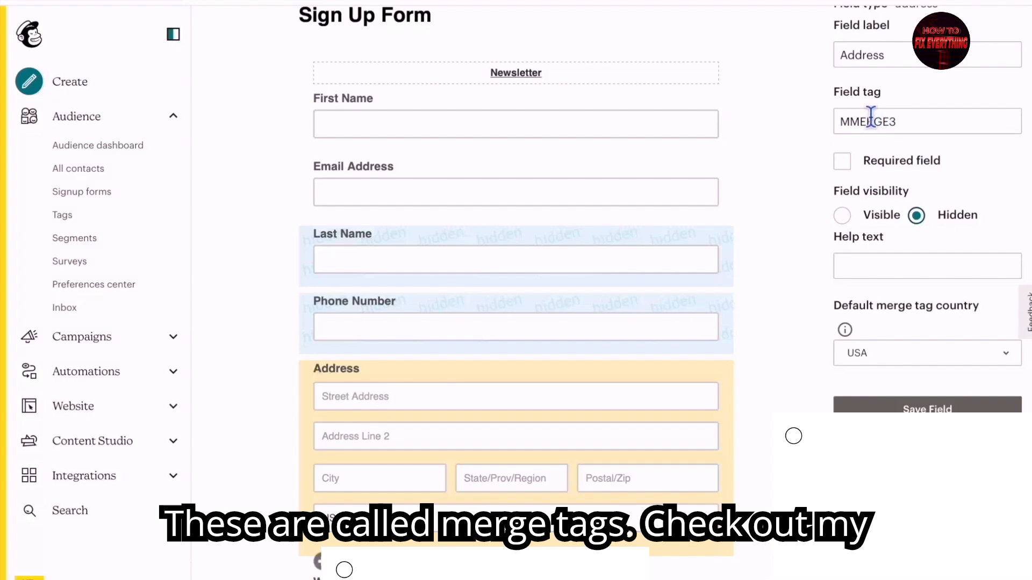
pyautogui.doubleClick(907, 123)
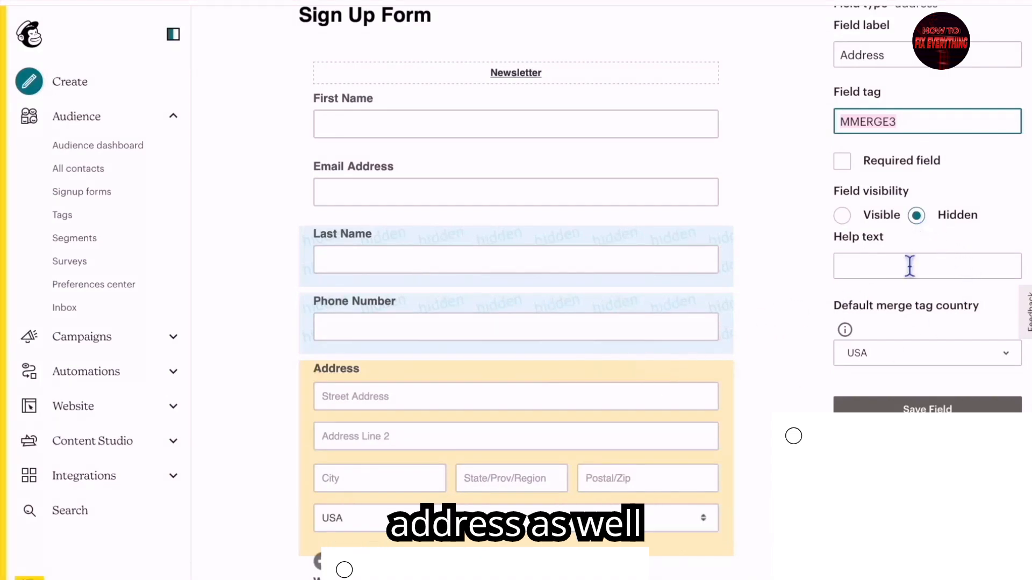
pyautogui.click(927, 409)
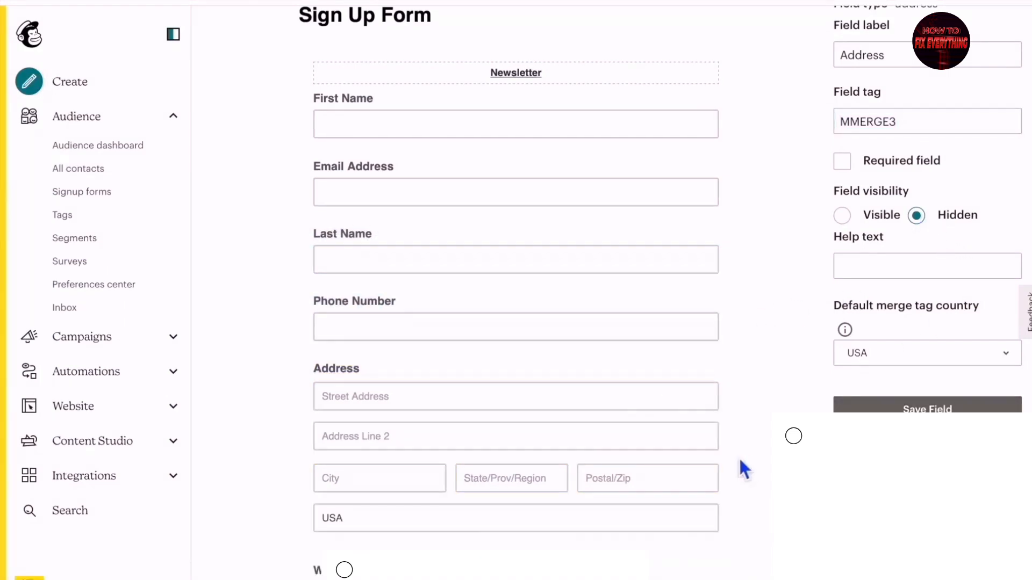
# Step: Let subscribers pick their email format (plain-text or HTML) and check the Preferred format choices at the end of the form
pyautogui.scroll(-3, 740, 460)
pyautogui.scroll(2, 740, 460)
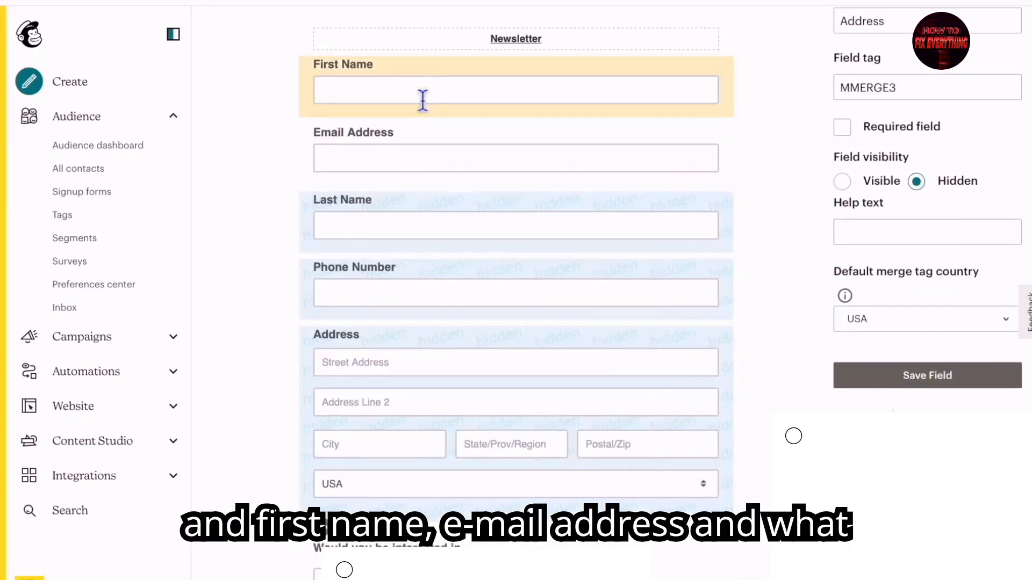
pyautogui.scroll(-4, 508, 293)
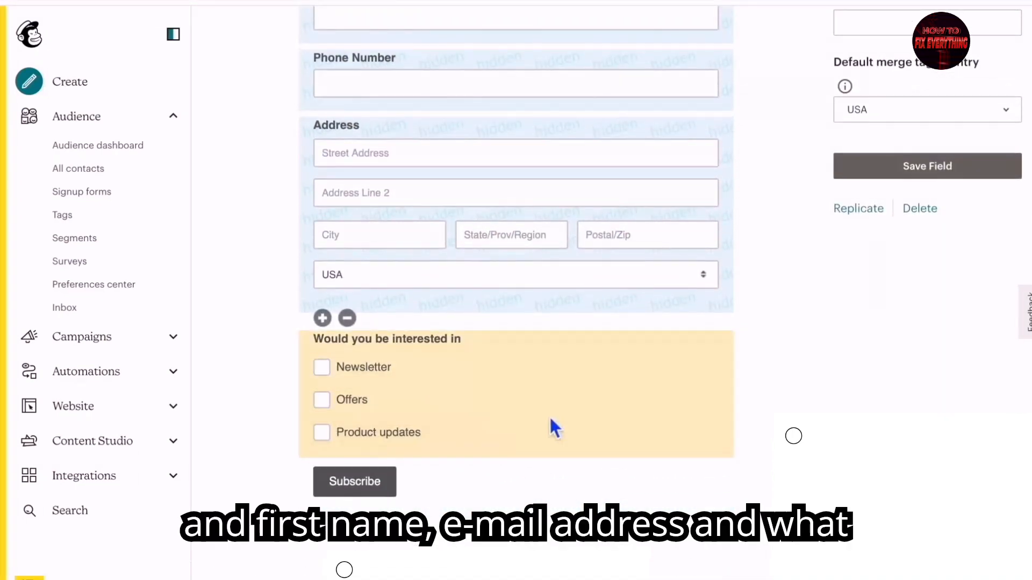
pyautogui.scroll(4, 649, 291)
pyautogui.scroll(10, 648, 291)
pyautogui.scroll(-4, 651, 291)
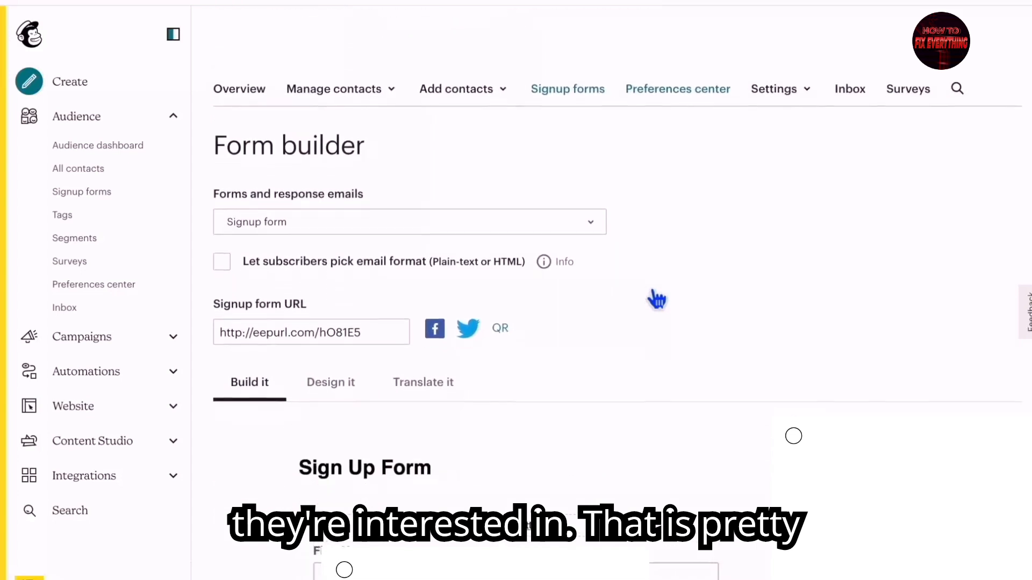
pyautogui.scroll(-3, 656, 299)
pyautogui.scroll(2, 645, 294)
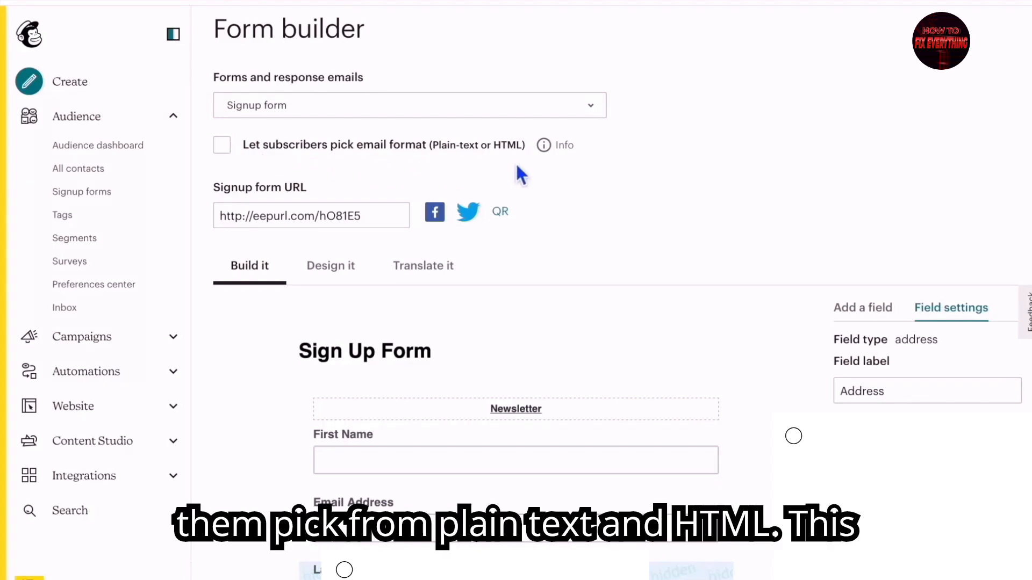
pyautogui.click(222, 145)
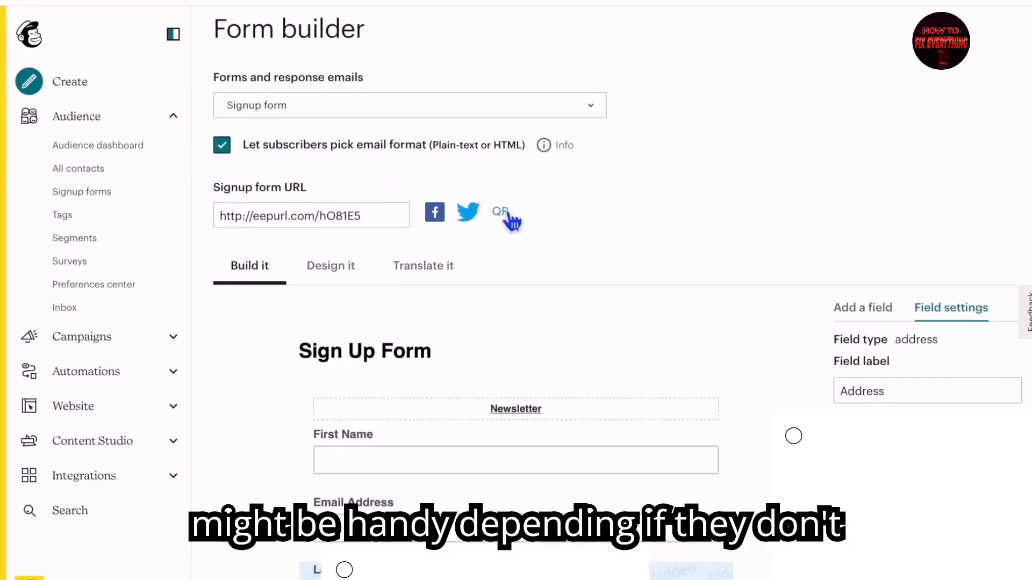
pyautogui.scroll(-2, 632, 312)
pyautogui.scroll(-10, 633, 313)
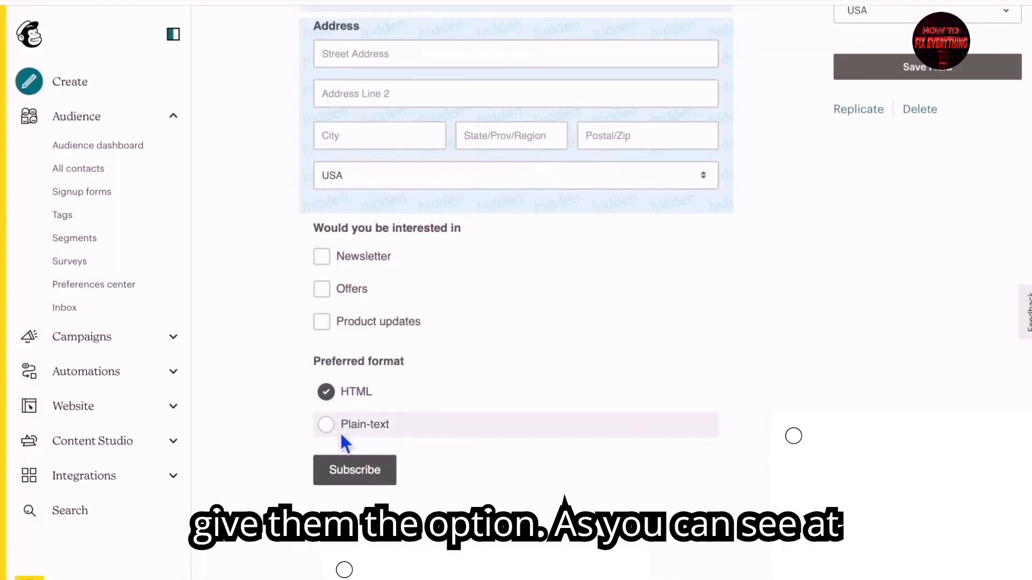
# Step: Set the referral badge's image alignment to Center in the form's design settings
pyautogui.scroll(10, 493, 291)
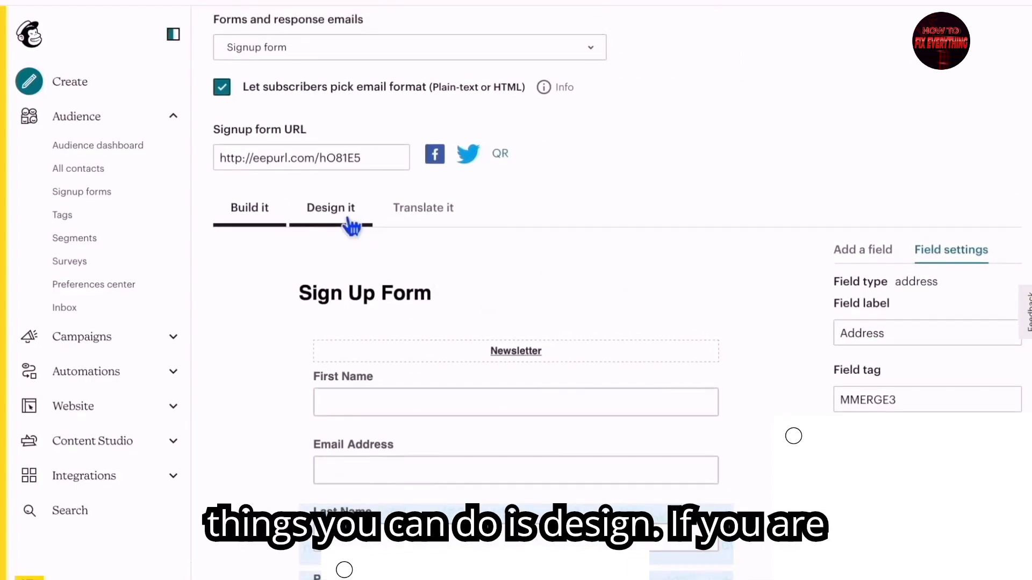
pyautogui.click(349, 222)
pyautogui.scroll(-4, 443, 422)
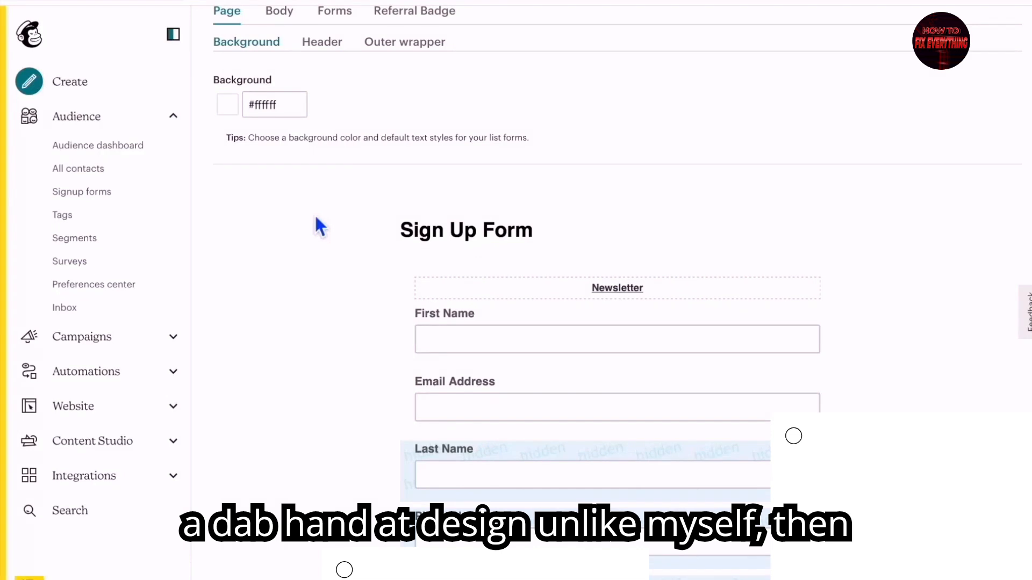
pyautogui.scroll(2, 304, 180)
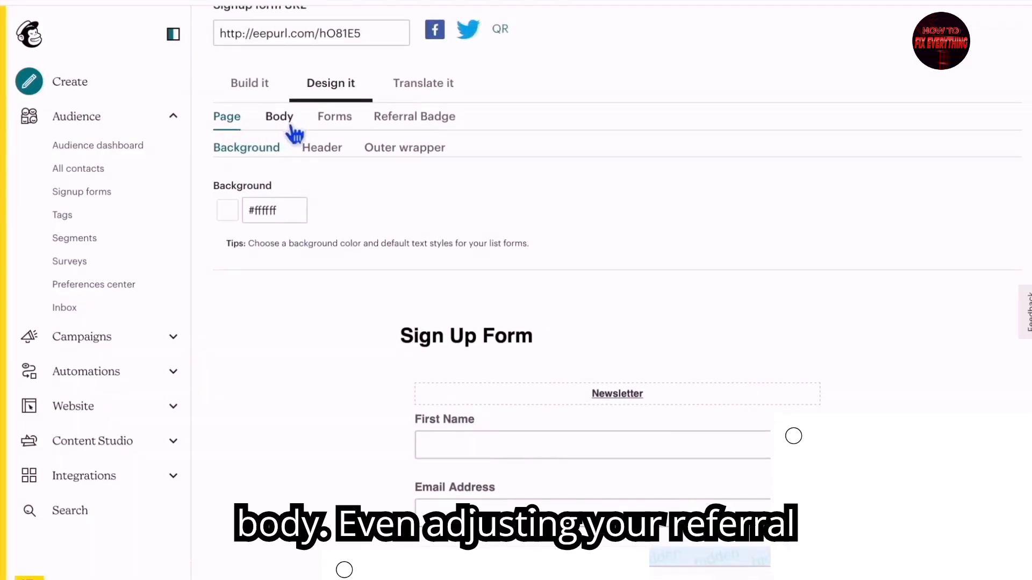
pyautogui.click(411, 120)
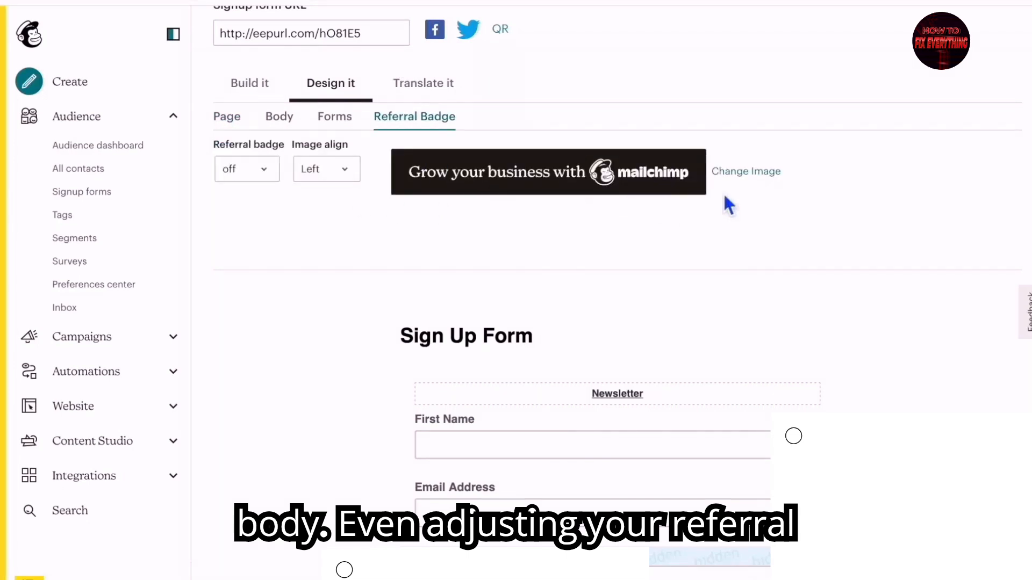
pyautogui.click(338, 170)
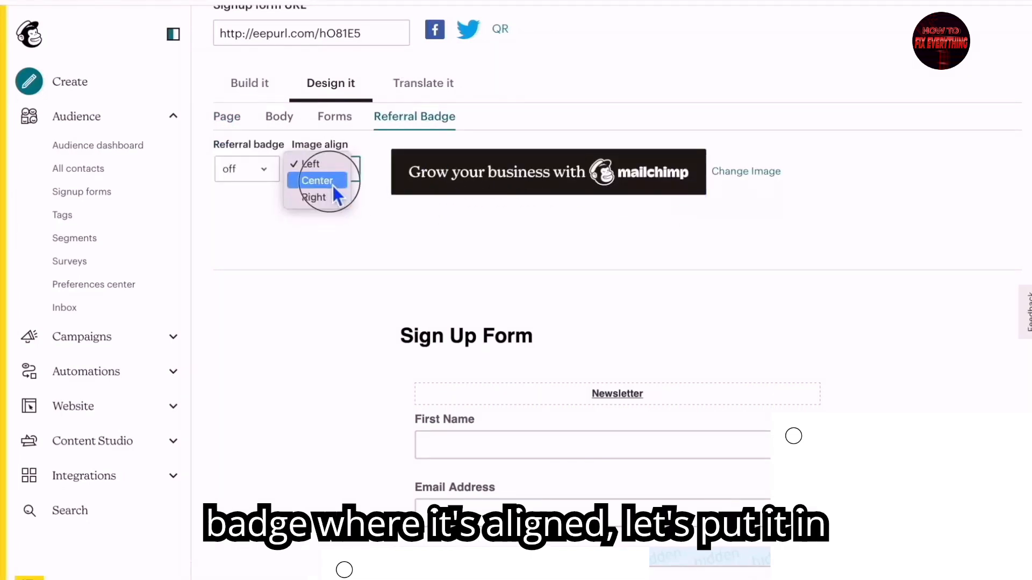
pyautogui.click(333, 183)
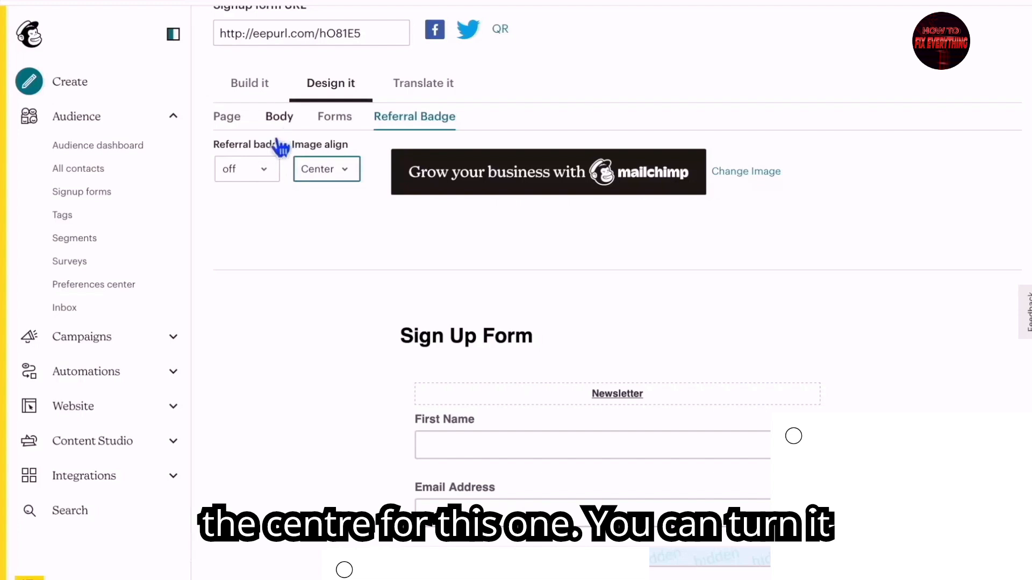
# Step: Examine the design settings for buttons, hovered buttons, field labels, field text, required markers and the form body
pyautogui.click(337, 124)
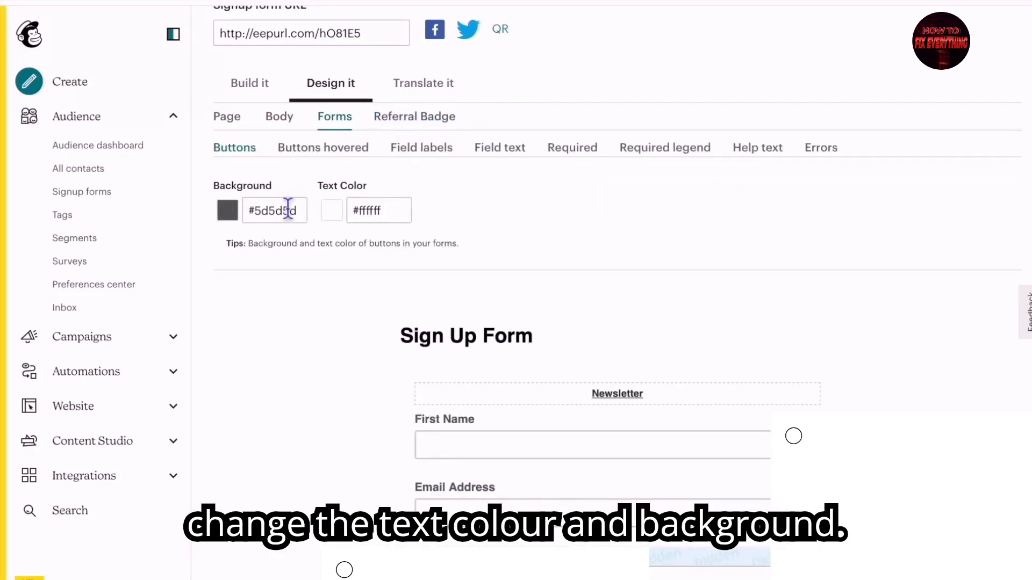
pyautogui.click(328, 153)
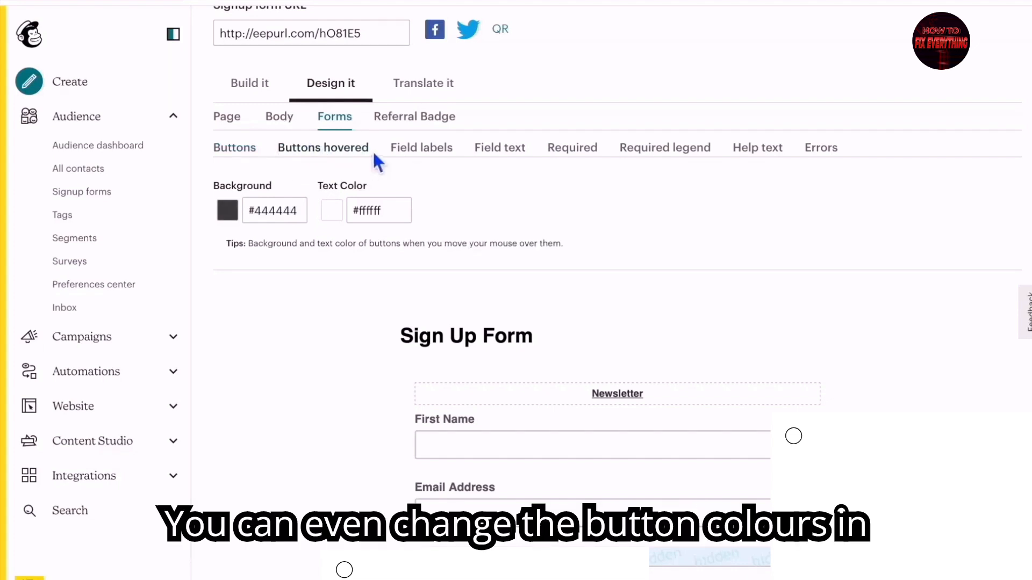
pyautogui.click(421, 157)
pyautogui.click(490, 157)
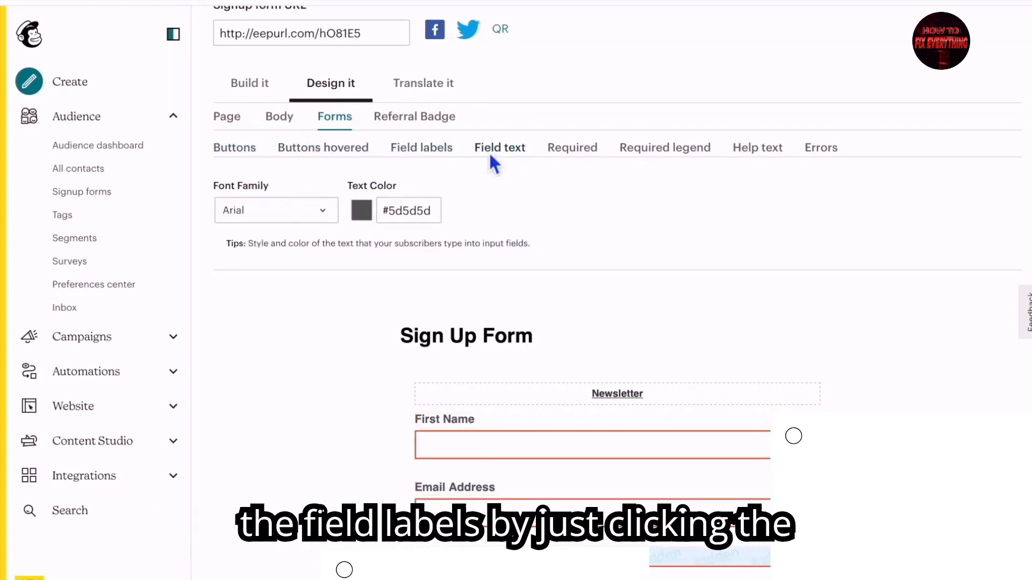
pyautogui.click(560, 163)
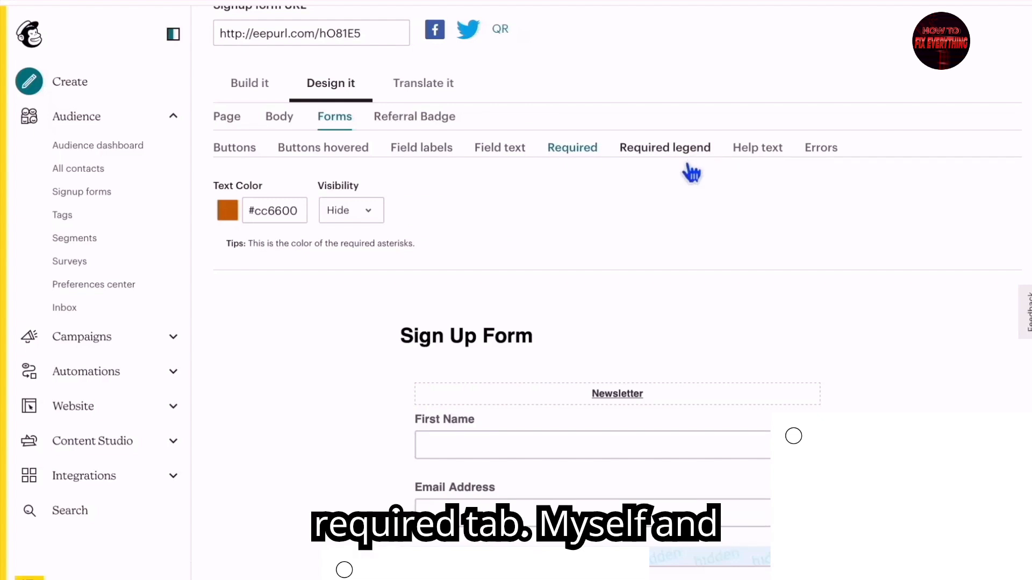
pyautogui.click(281, 119)
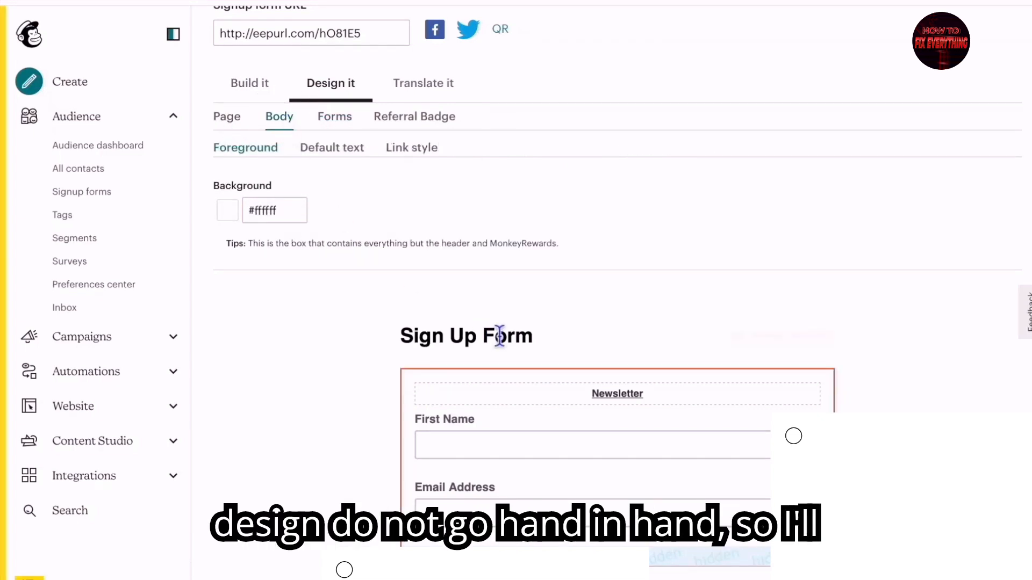
# Step: Review the sign-up form's layout from the Newsletter header to the Subscribe button
pyautogui.scroll(-10, 340, 332)
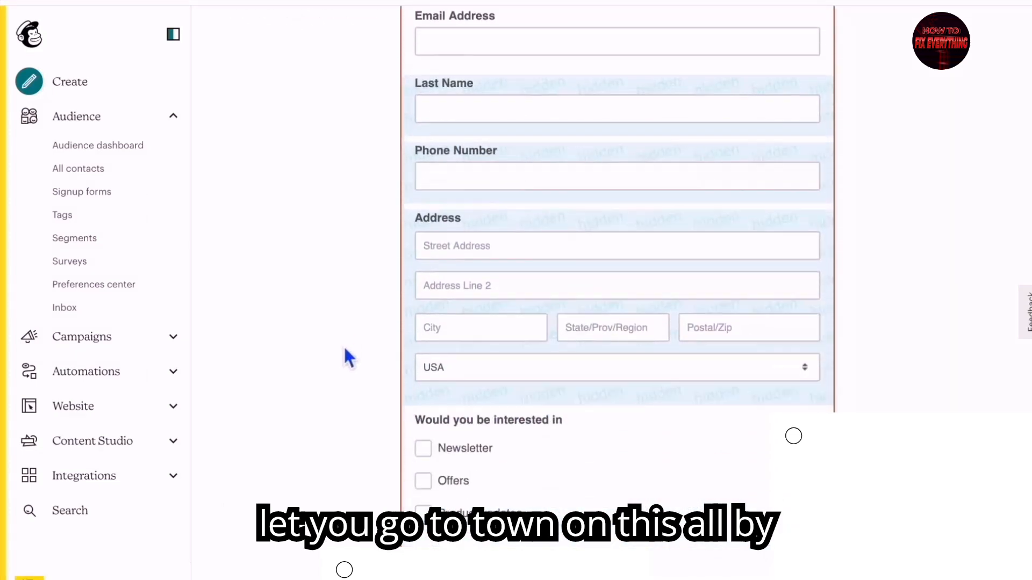
pyautogui.scroll(1, 344, 350)
pyautogui.scroll(-3, 345, 350)
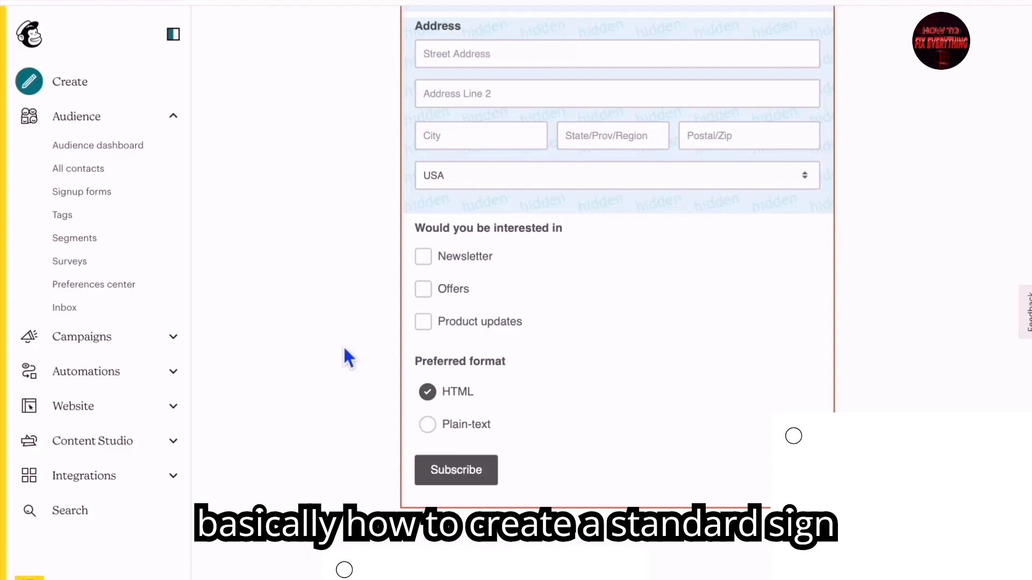
pyautogui.scroll(8, 346, 355)
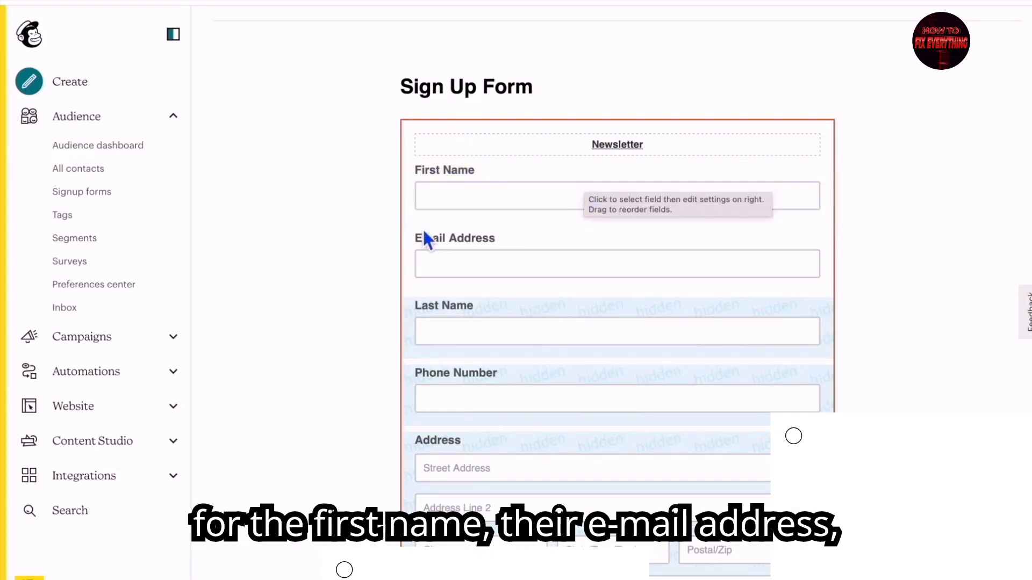
pyautogui.scroll(-3, 473, 258)
pyautogui.scroll(-5, 471, 254)
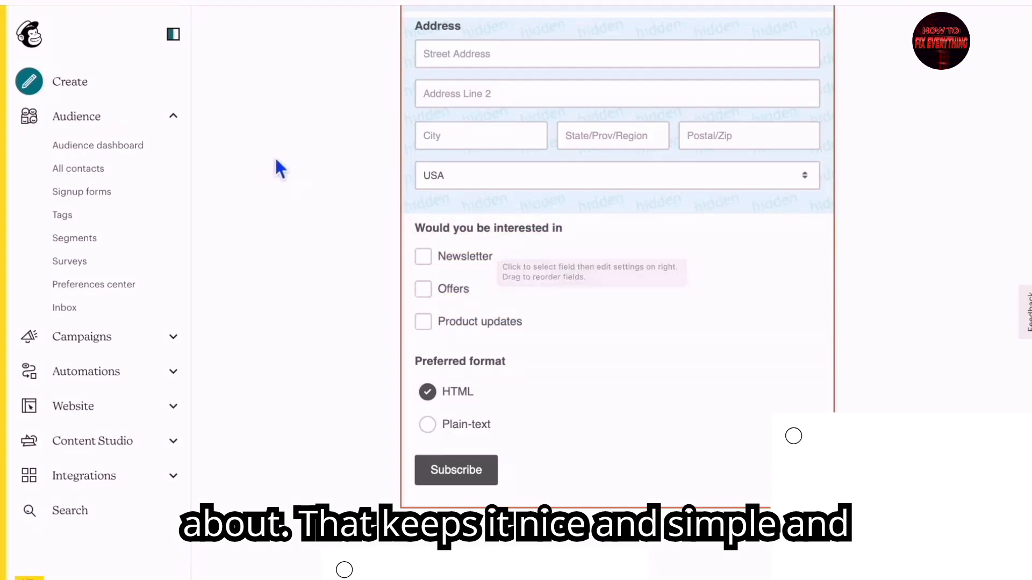
# Step: Select the full signup form URL in the form builder
pyautogui.scroll(10, 273, 166)
pyautogui.scroll(9, 271, 162)
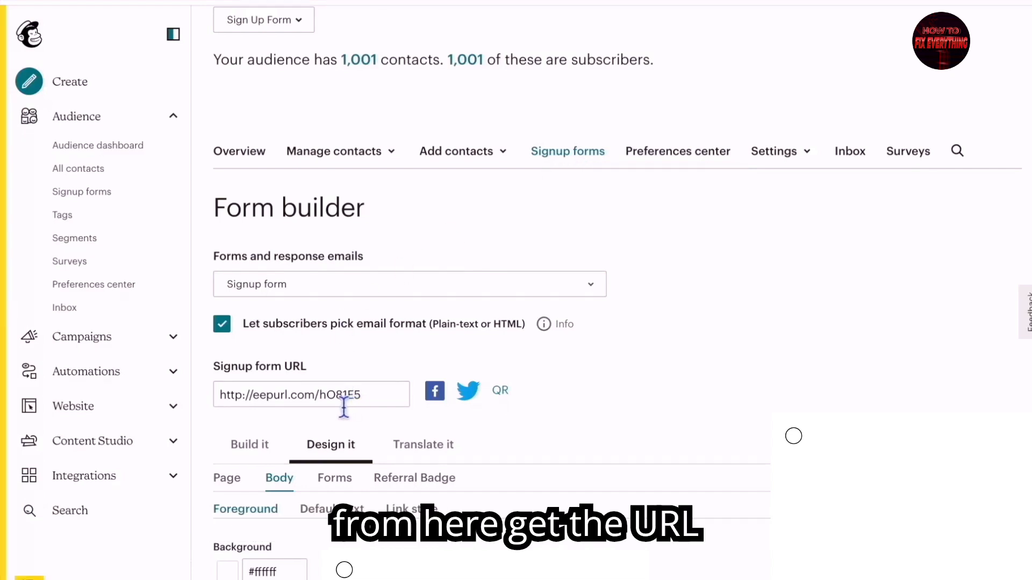
pyautogui.moveTo(223, 408)
pyautogui.mouseDown()
pyautogui.moveTo(230, 398)
pyautogui.moveTo(368, 409)
pyautogui.mouseUp()
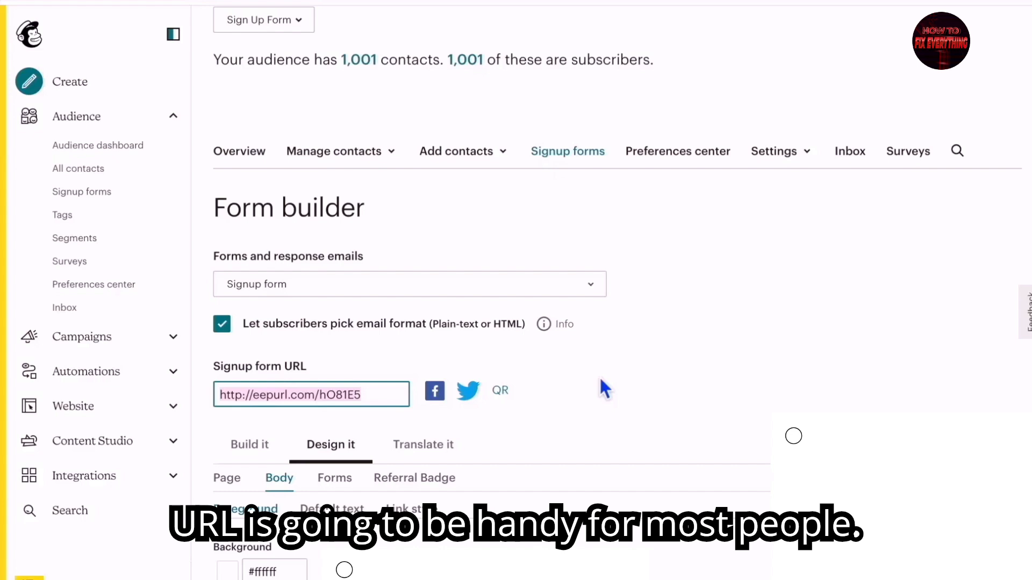
# Step: Return to the signup form types and open the Embedded forms builder
pyautogui.click(594, 162)
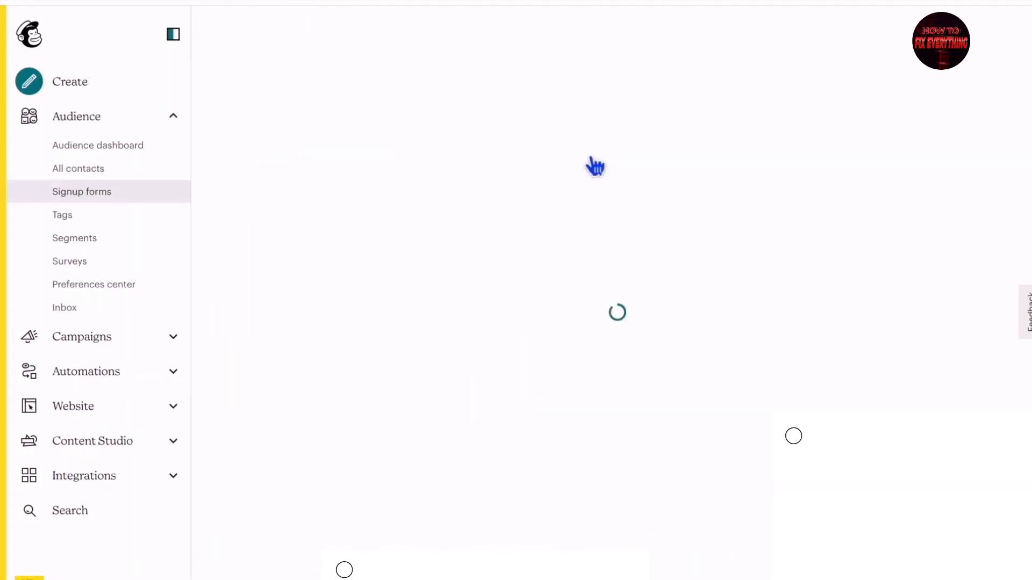
pyautogui.scroll(-2, 732, 408)
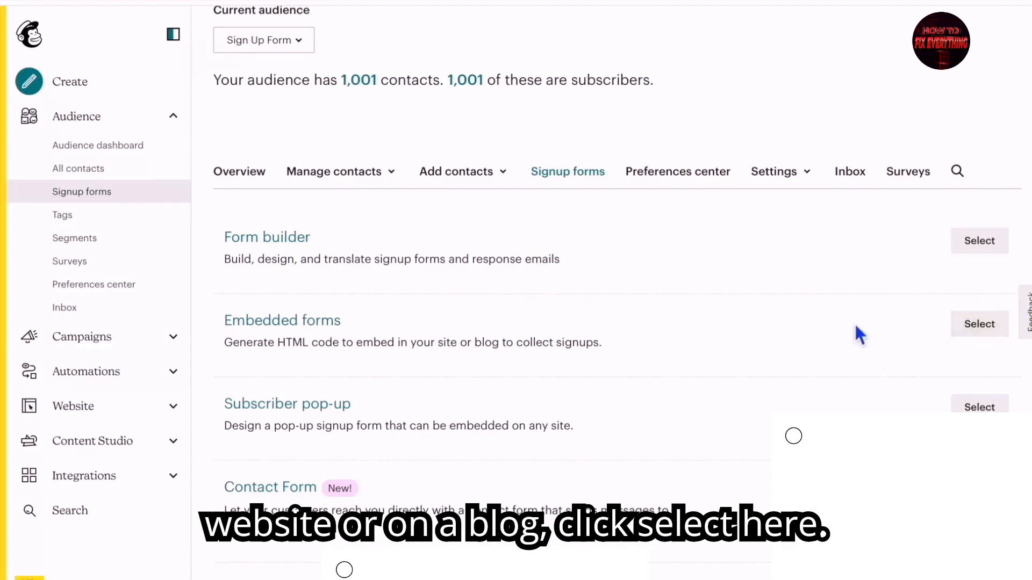
pyautogui.click(983, 334)
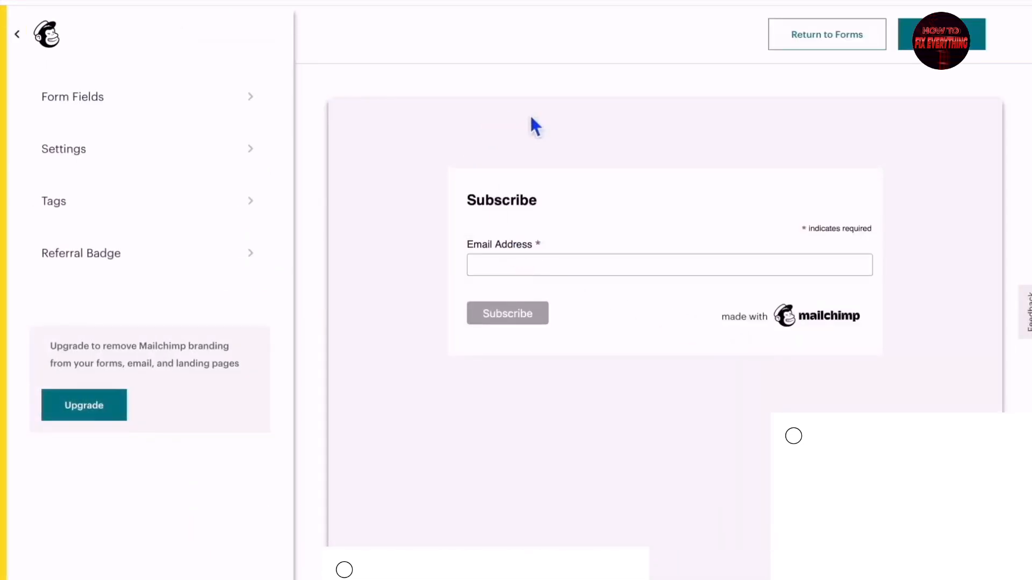
# Step: Add the First Name and "Would you be interested in" fields to the embedded form
pyautogui.click(215, 103)
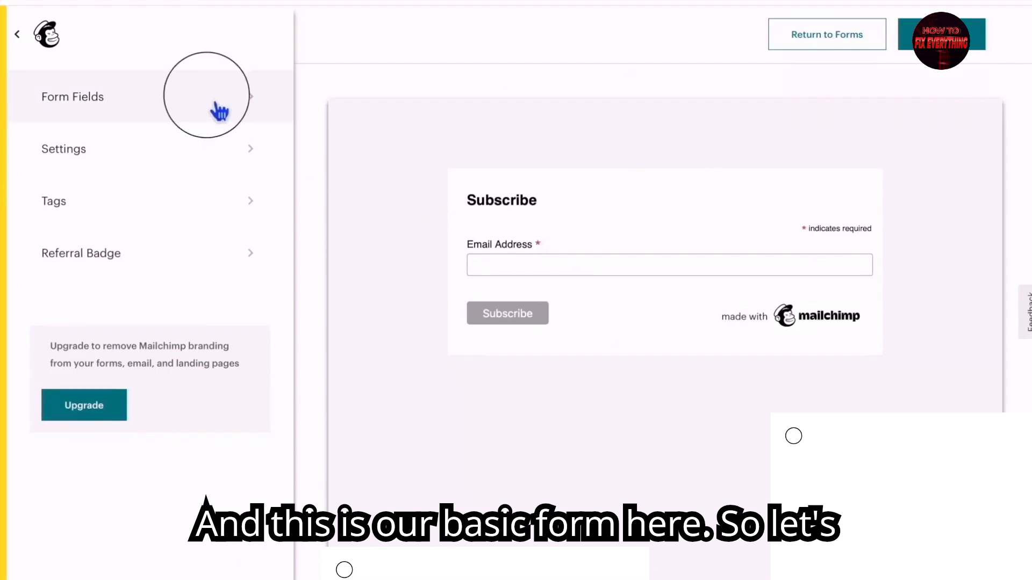
pyautogui.click(48, 240)
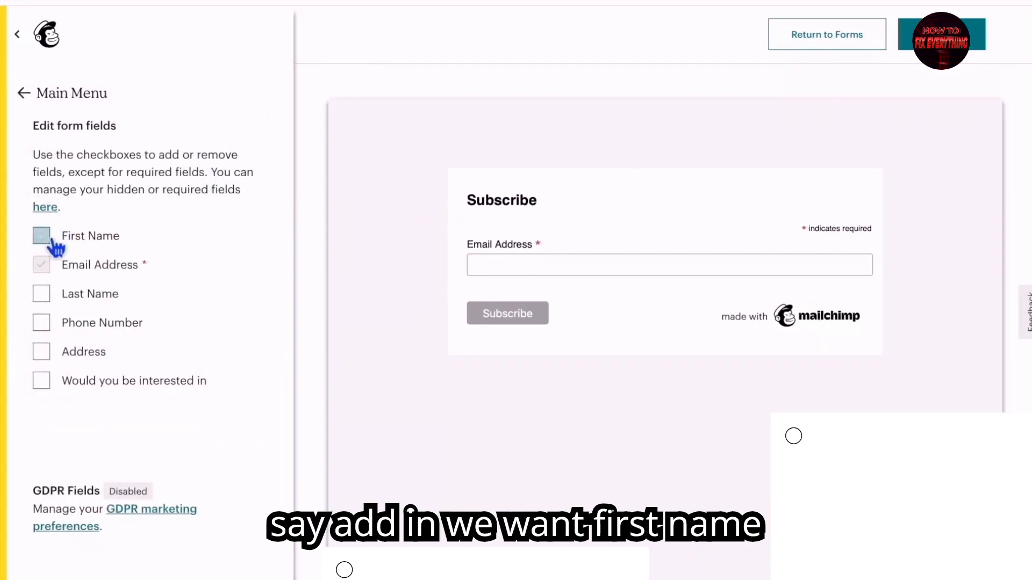
pyautogui.click(42, 381)
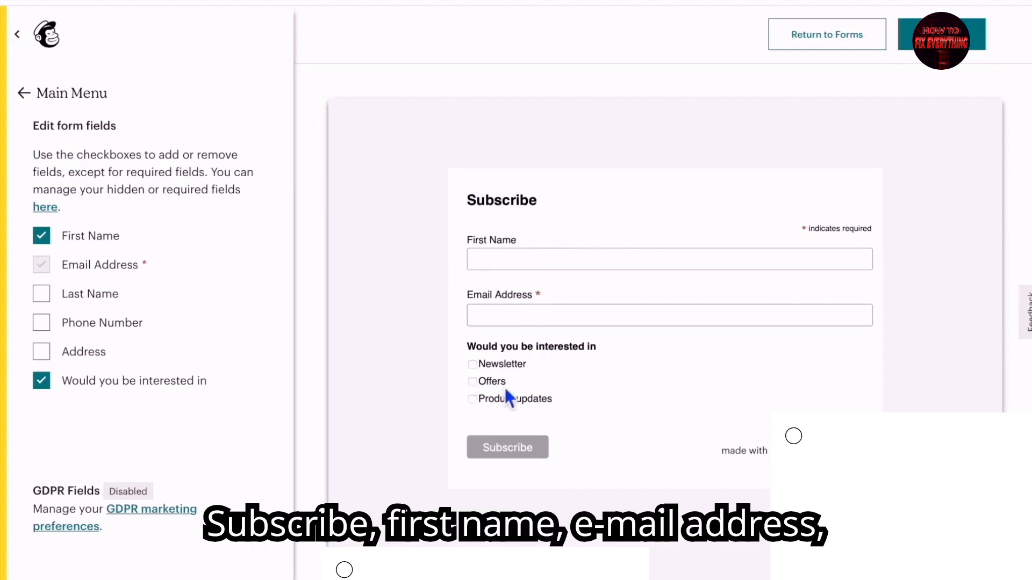
# Step: Set the embedded form's width to 500 pixels in its settings
pyautogui.click(38, 98)
pyautogui.click(152, 152)
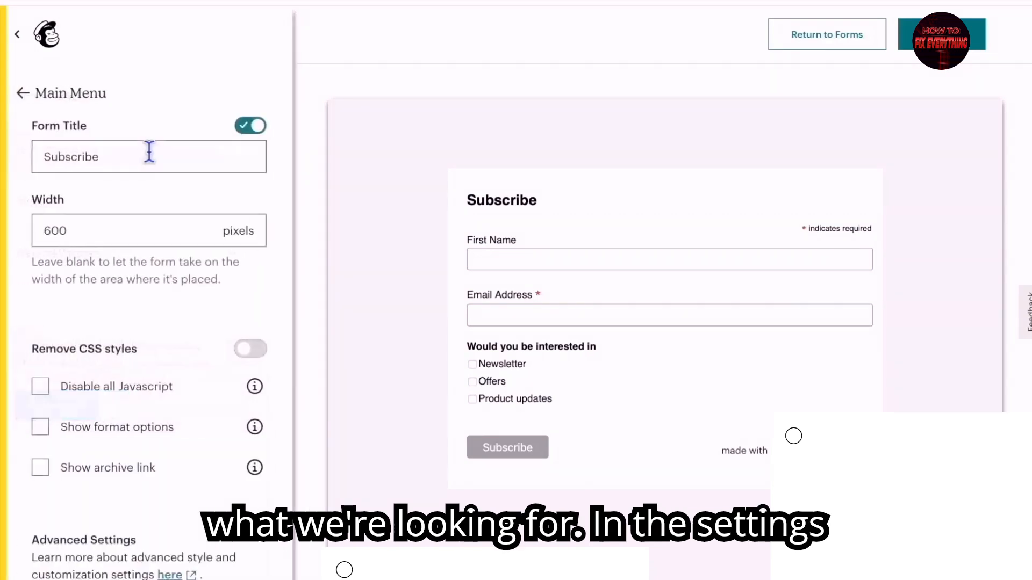
pyautogui.moveTo(168, 232); pyautogui.dragTo(18, 231)
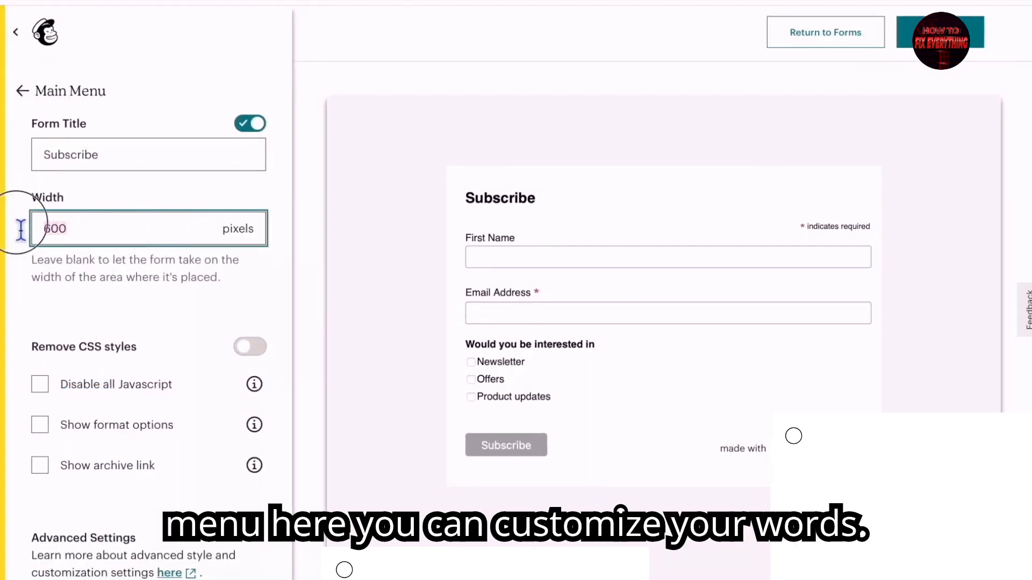
pyautogui.write('500')
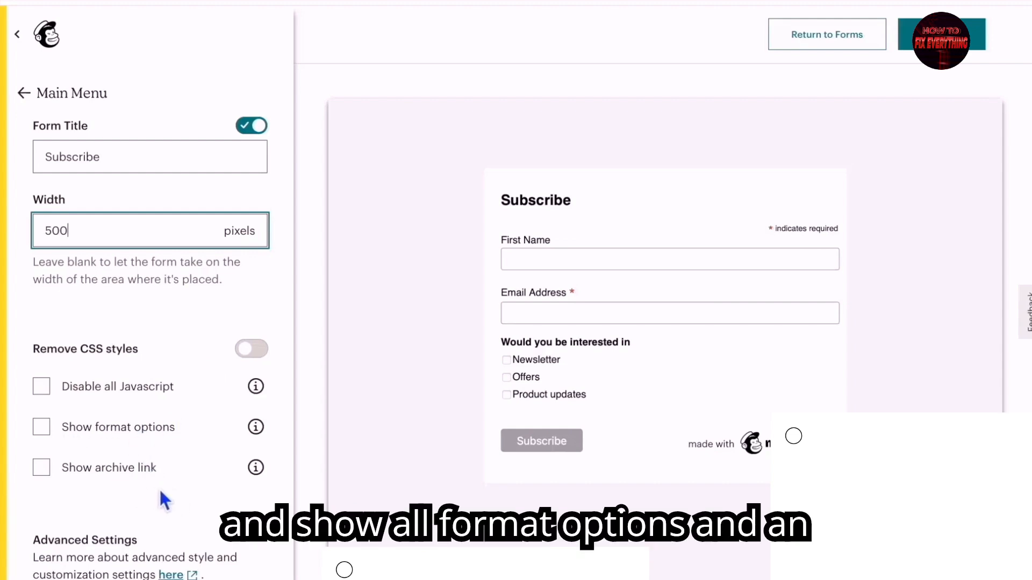
pyautogui.click(46, 101)
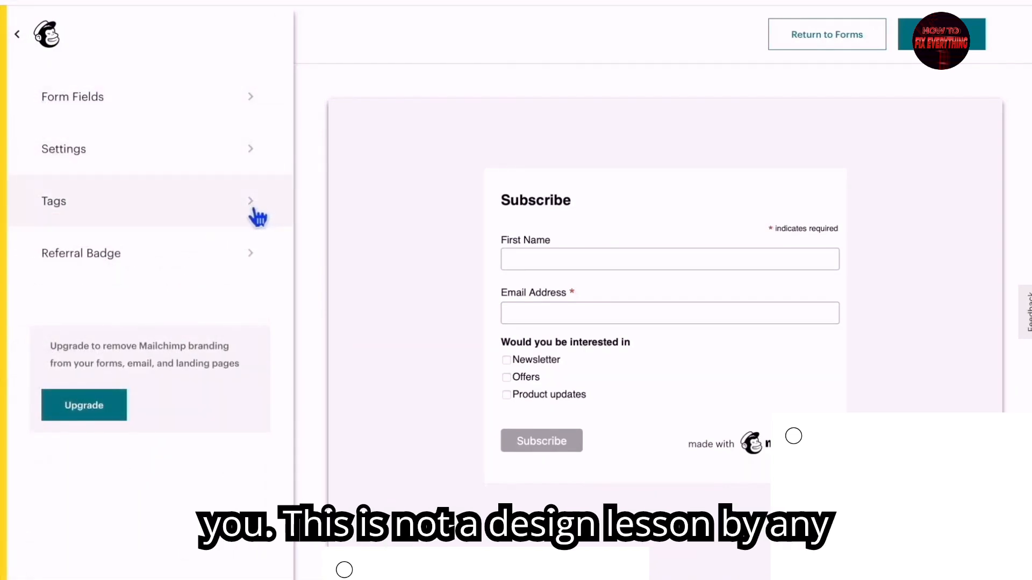
# Step: Try the Dark style for the Mailchimp referral badge and switch it back to Light
pyautogui.click(236, 266)
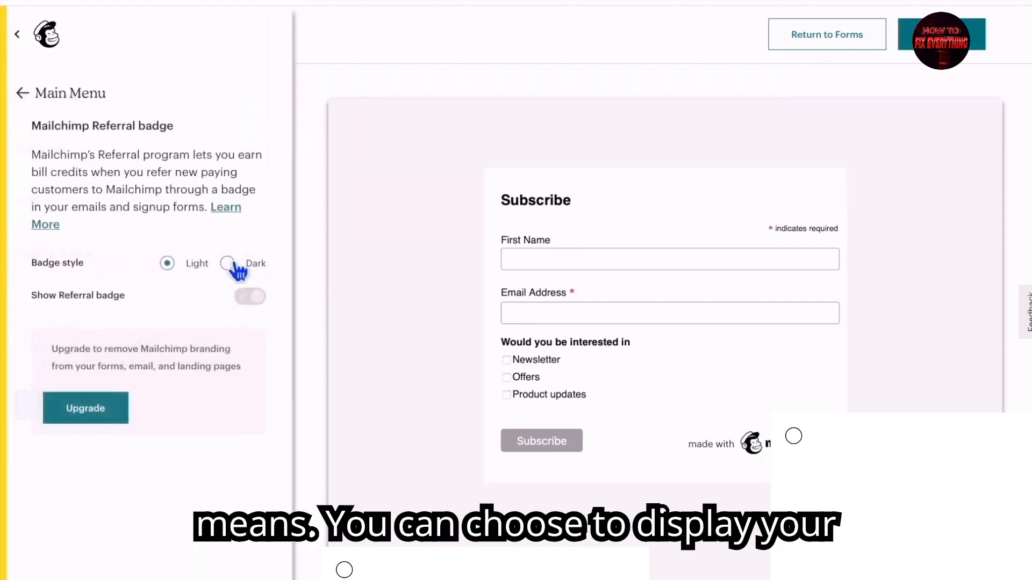
pyautogui.click(235, 267)
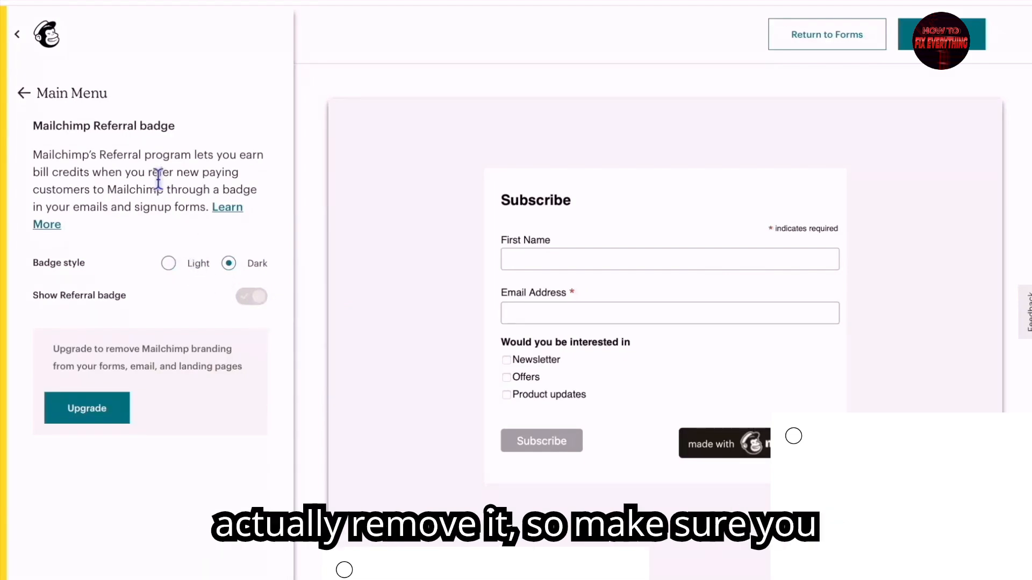
pyautogui.click(168, 263)
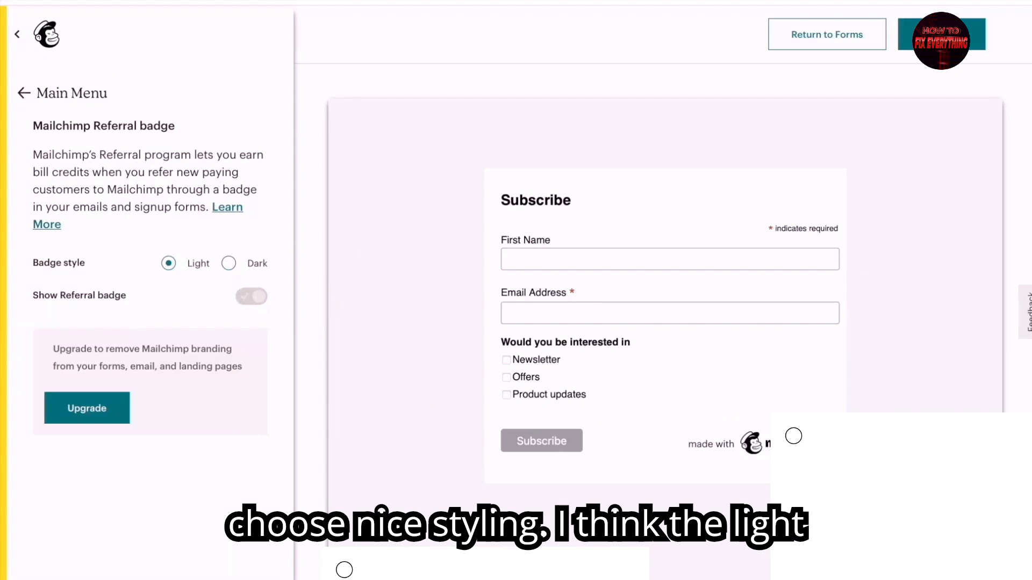
pyautogui.click(26, 93)
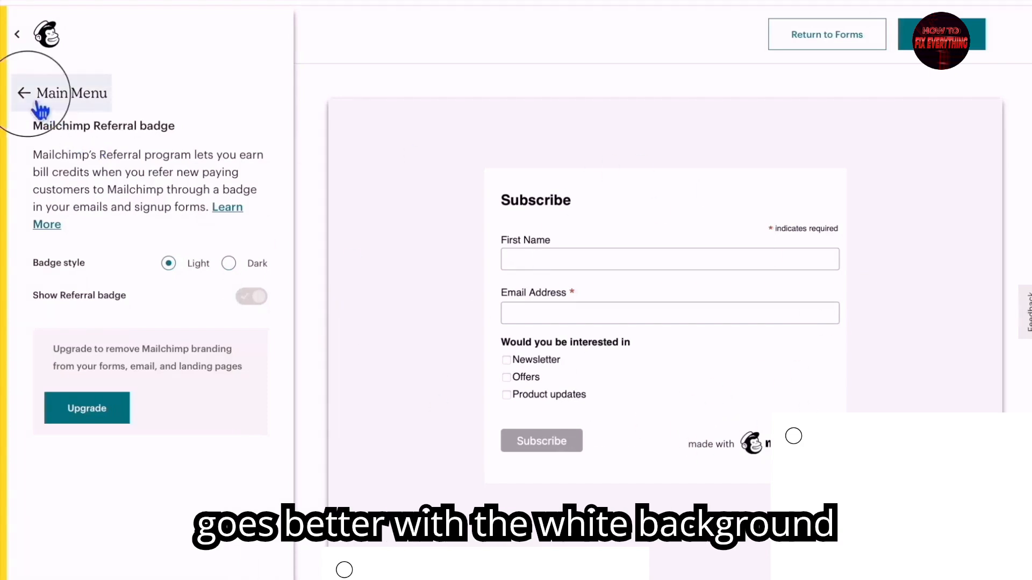
# Step: Create the custom contact tag "Sign up form" for people who respond to the embedded form
pyautogui.click(134, 200)
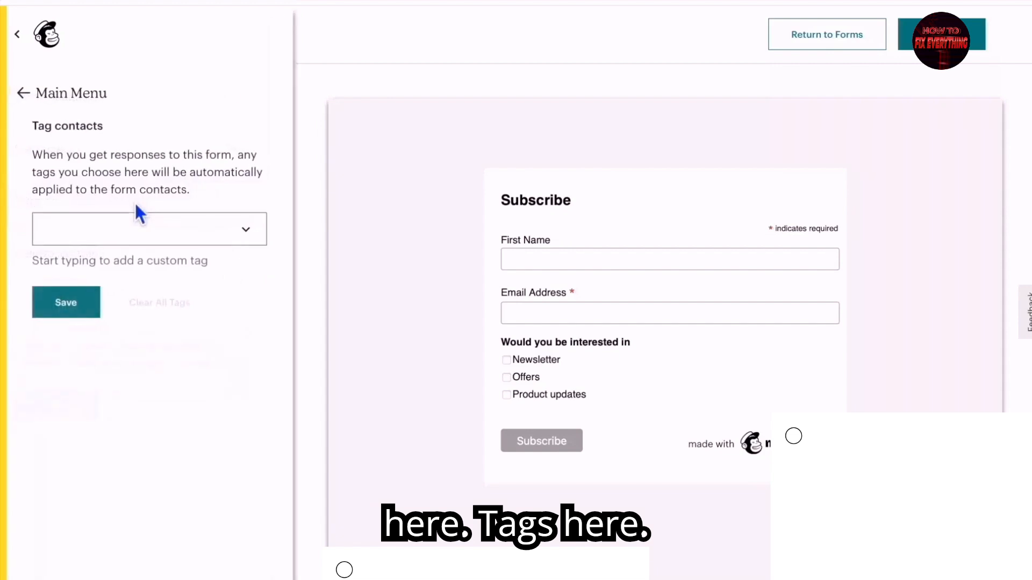
pyautogui.click(168, 230)
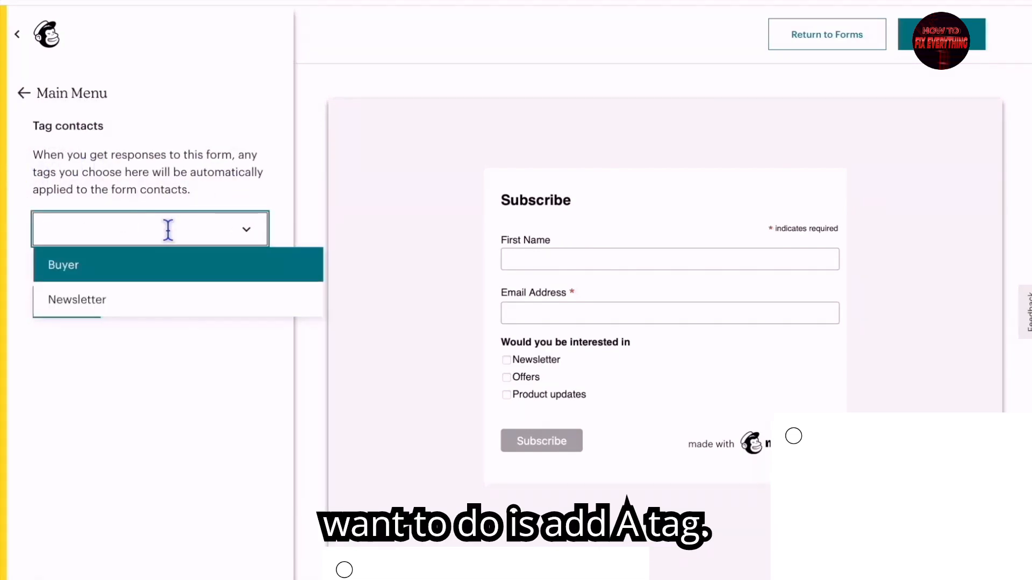
pyautogui.click(168, 230)
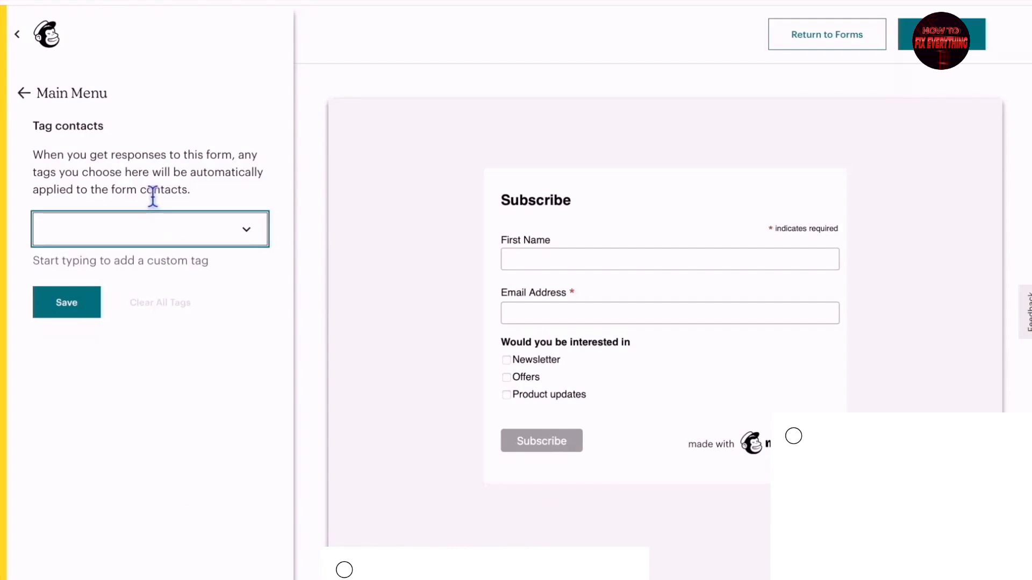
pyautogui.write('Sign up form')
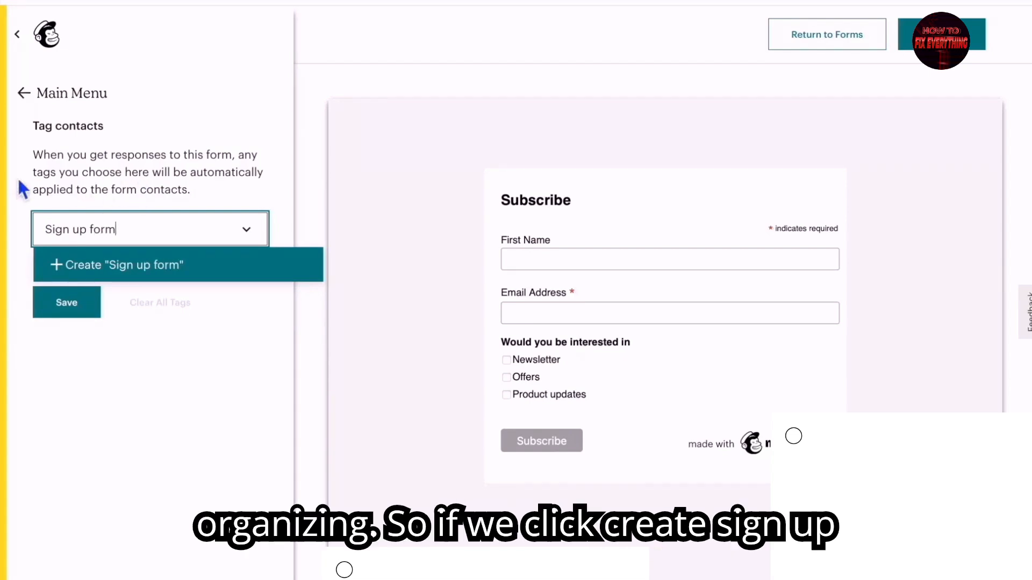
pyautogui.click(123, 279)
pyautogui.click(100, 414)
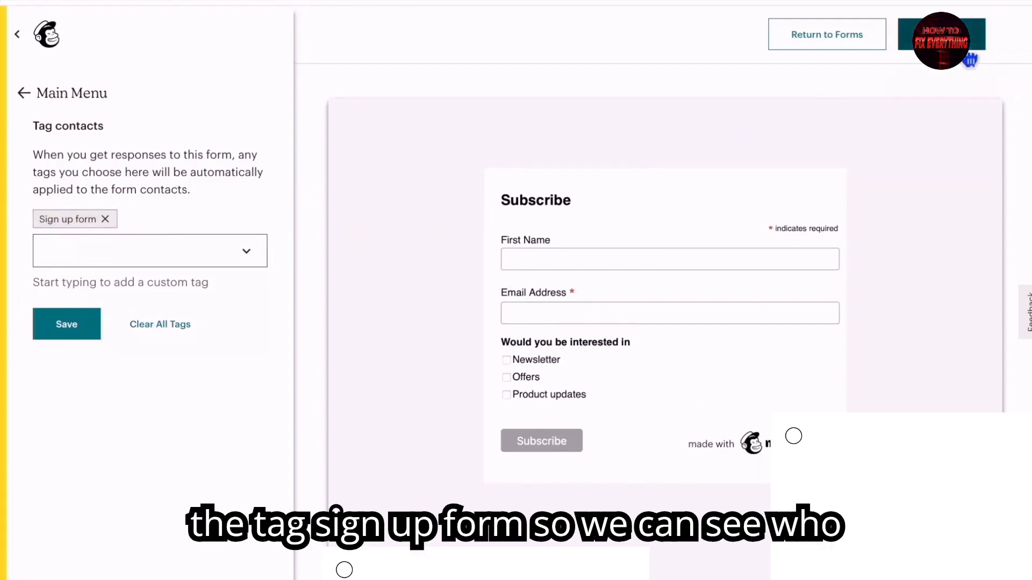
# Step: Continue to the embedded form code without saving the tag changes and select the HTML code
pyautogui.click(968, 47)
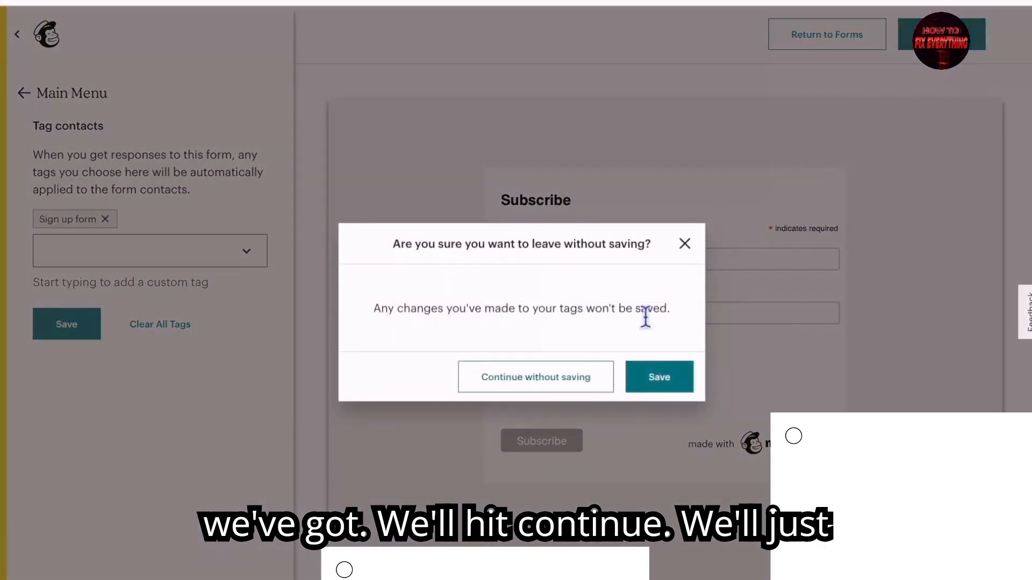
pyautogui.click(588, 389)
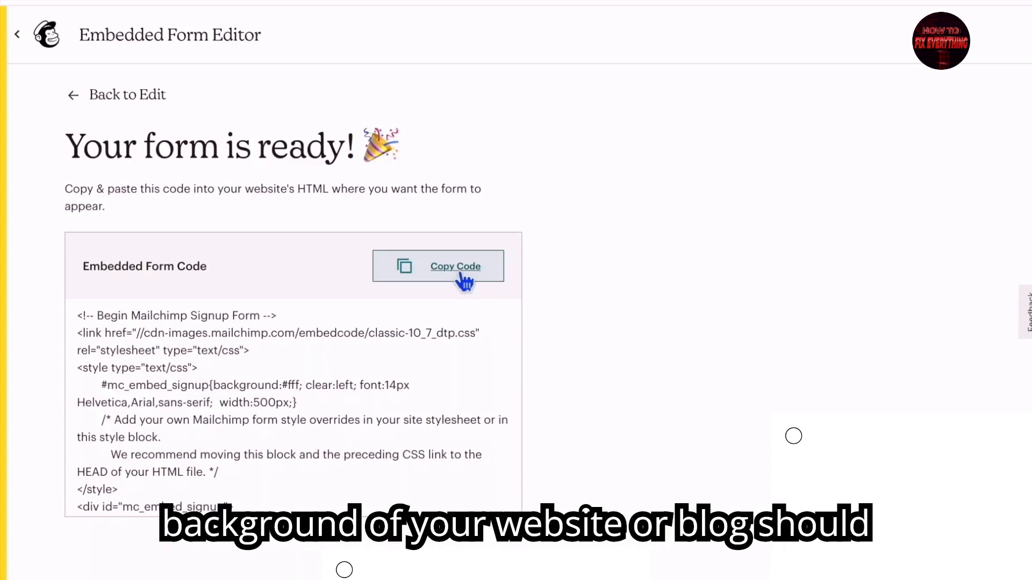
pyautogui.moveTo(76, 313); pyautogui.dragTo(323, 531)
pyautogui.scroll(-1, 200, 396)
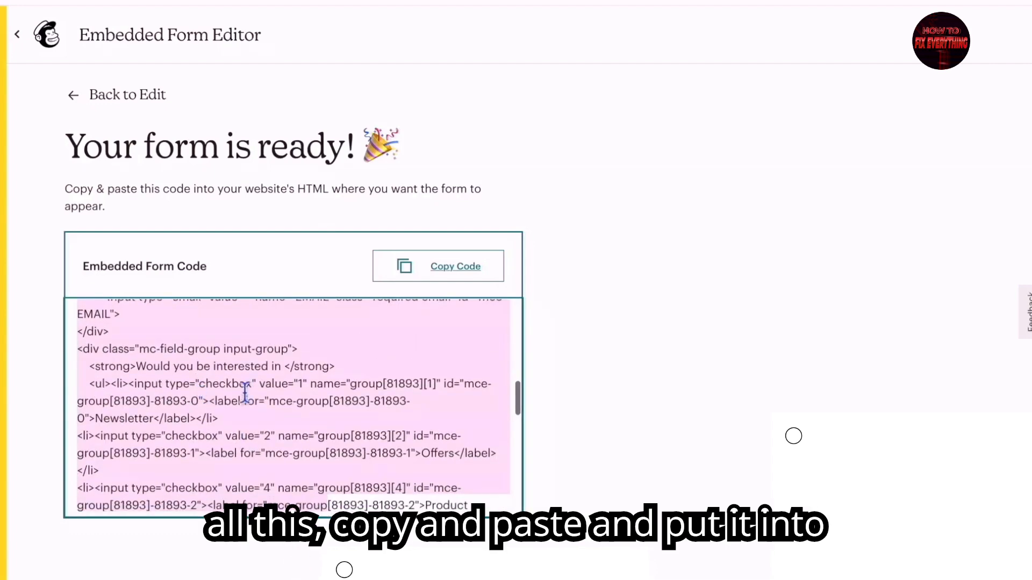
# Step: Return from the embedded form editor to the signup form types and open the Subscriber pop-up builder
pyautogui.click(85, 100)
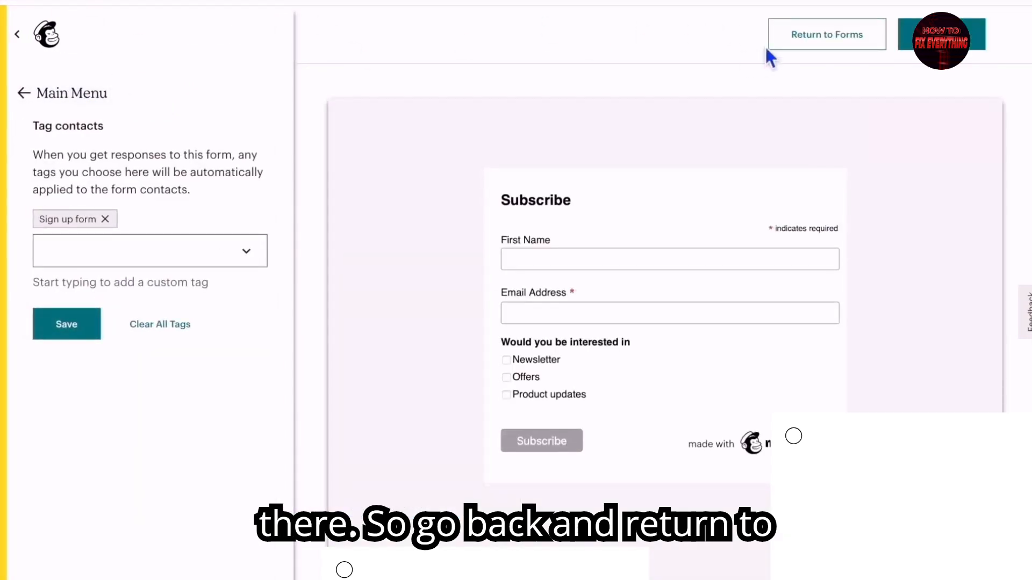
pyautogui.click(812, 40)
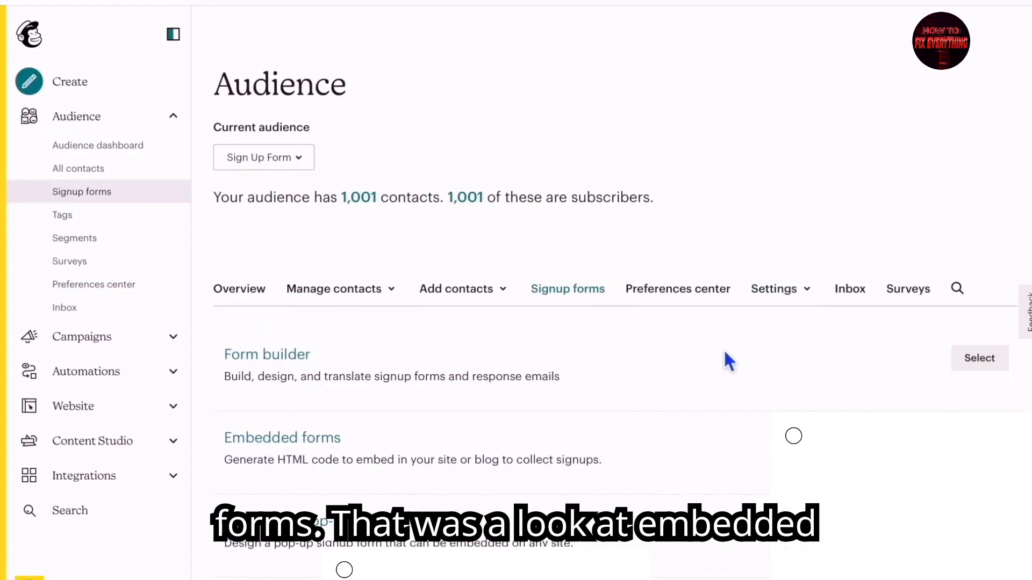
pyautogui.scroll(-3, 588, 456)
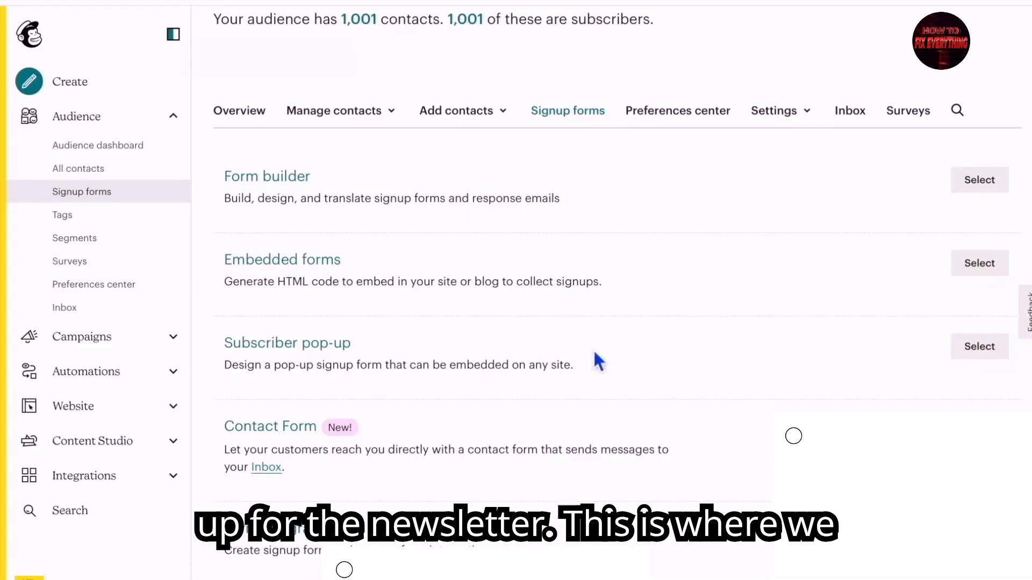
pyautogui.click(979, 349)
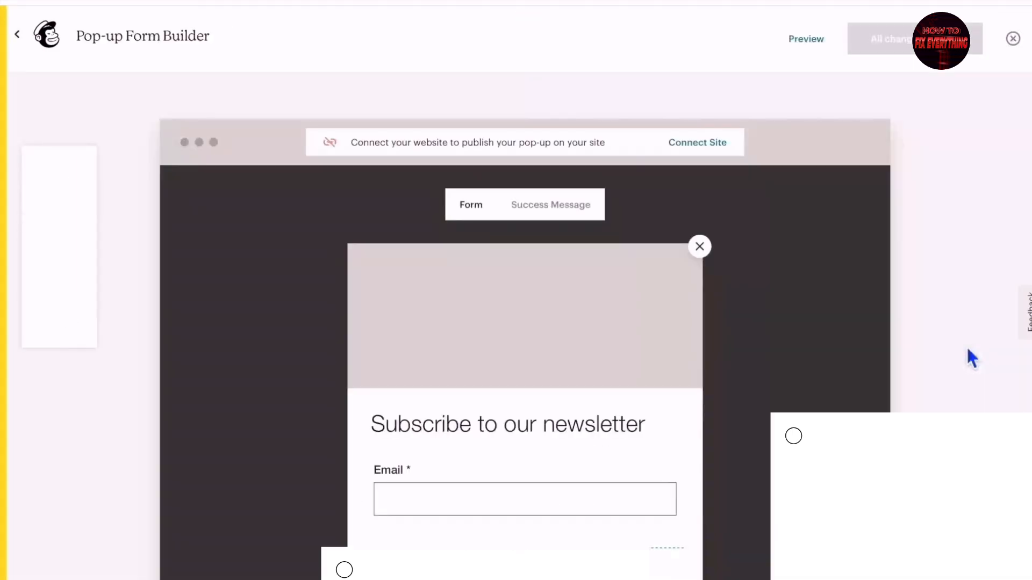
# Step: Review the prebuilt pop-up form and its style options for fonts, colors and font size
pyautogui.scroll(-3, 825, 359)
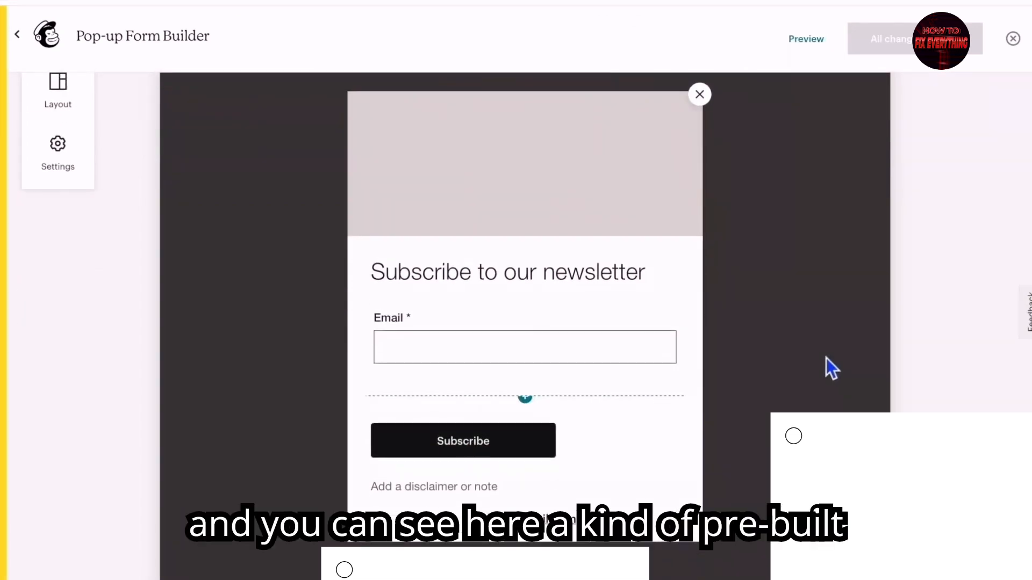
pyautogui.scroll(3, 156, 193)
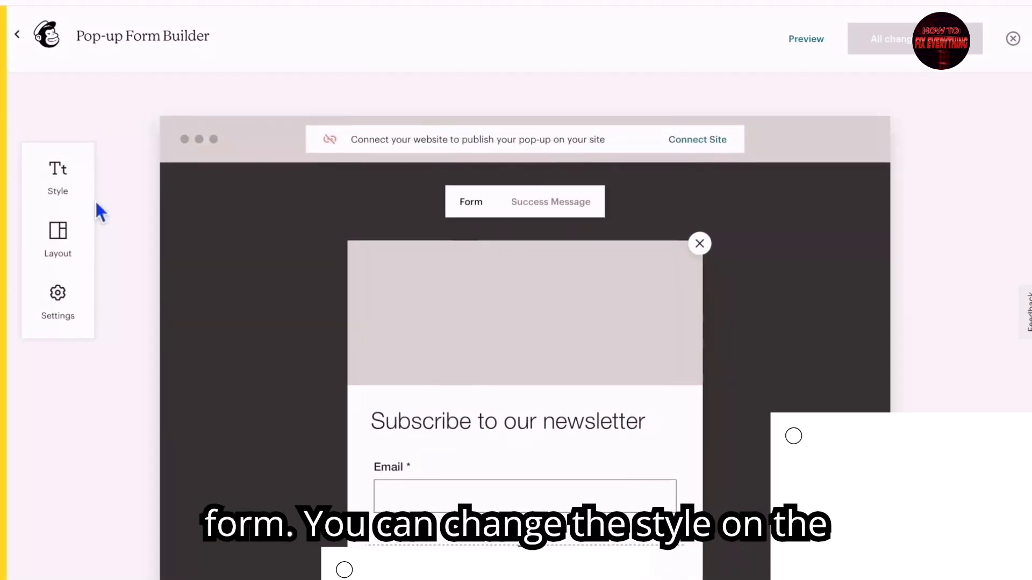
pyautogui.click(78, 195)
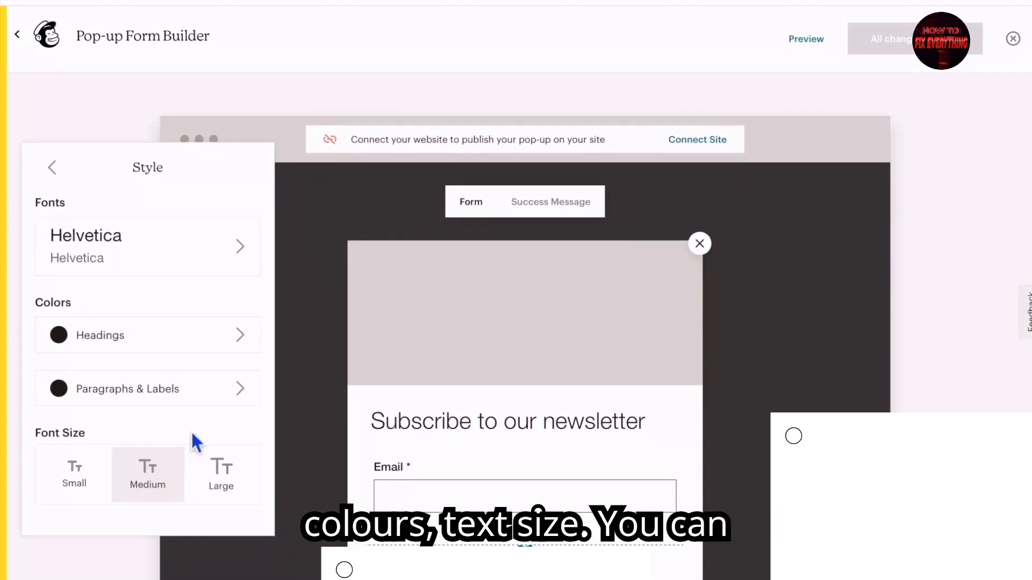
pyautogui.click(64, 175)
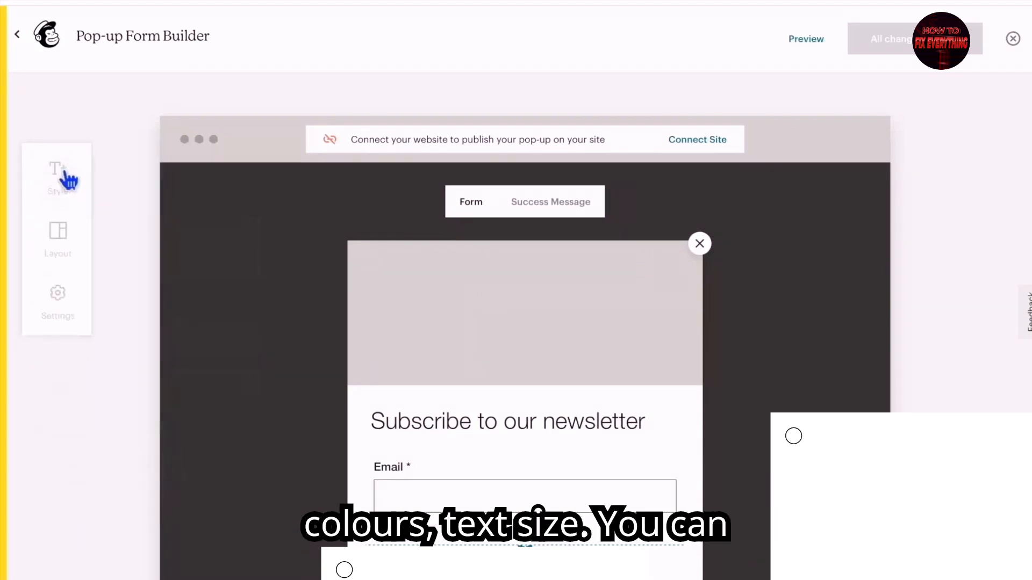
# Step: Compare the pop-up layouts with and without a header image and apply the one without an image
pyautogui.click(67, 260)
pyautogui.scroll(-4, 207, 291)
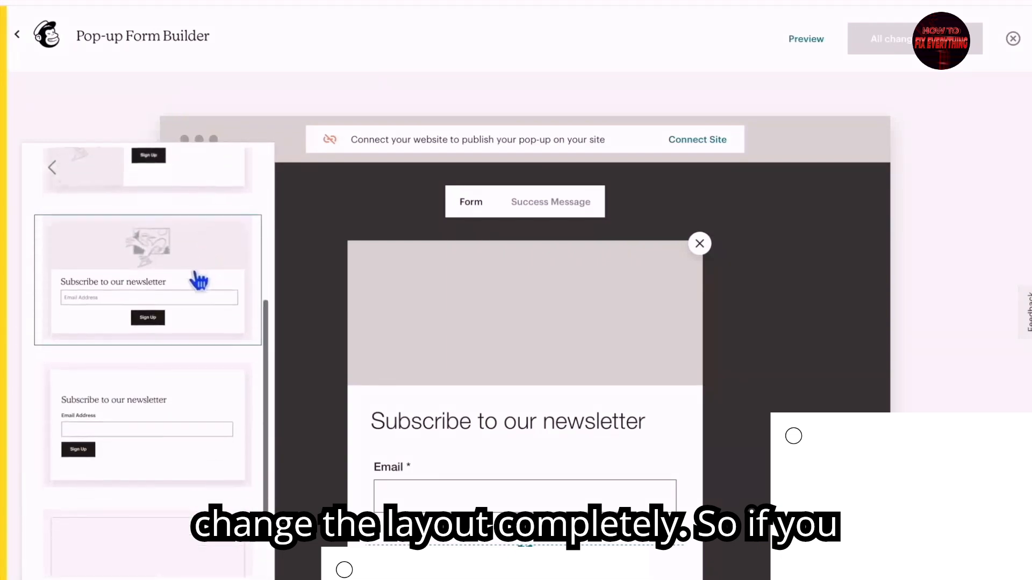
pyautogui.click(189, 319)
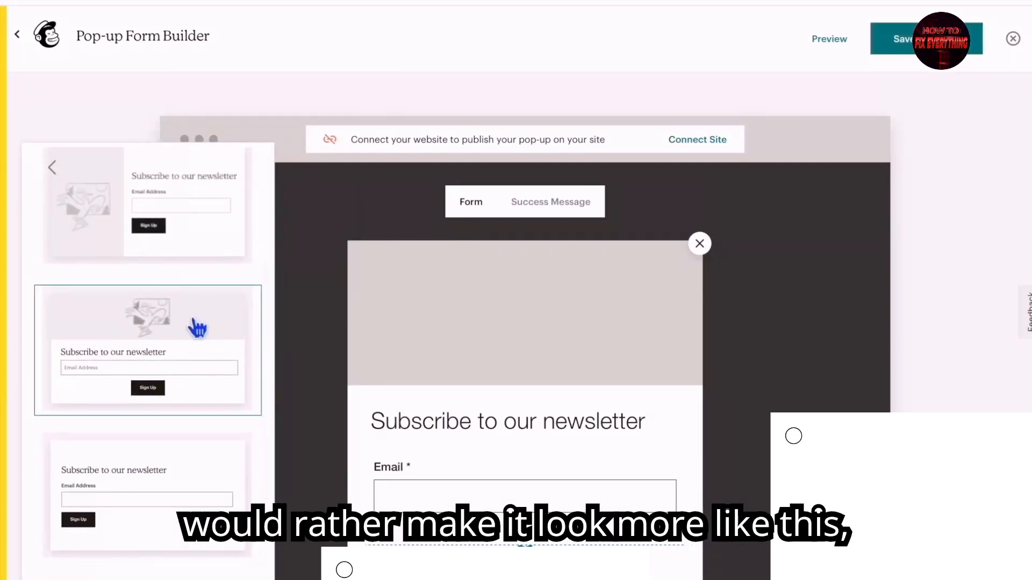
pyautogui.scroll(-2, 329, 361)
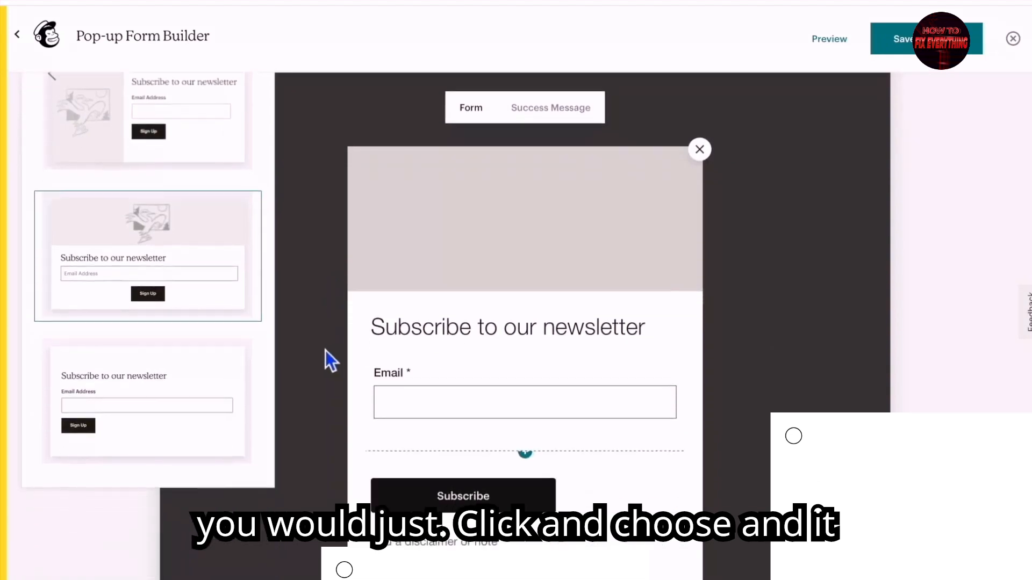
pyautogui.click(223, 376)
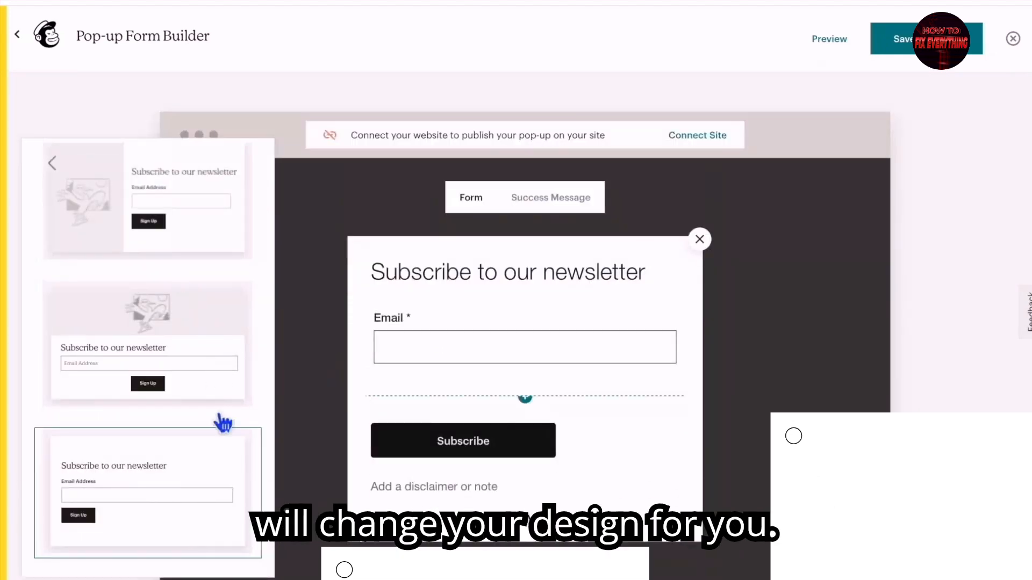
pyautogui.click(188, 364)
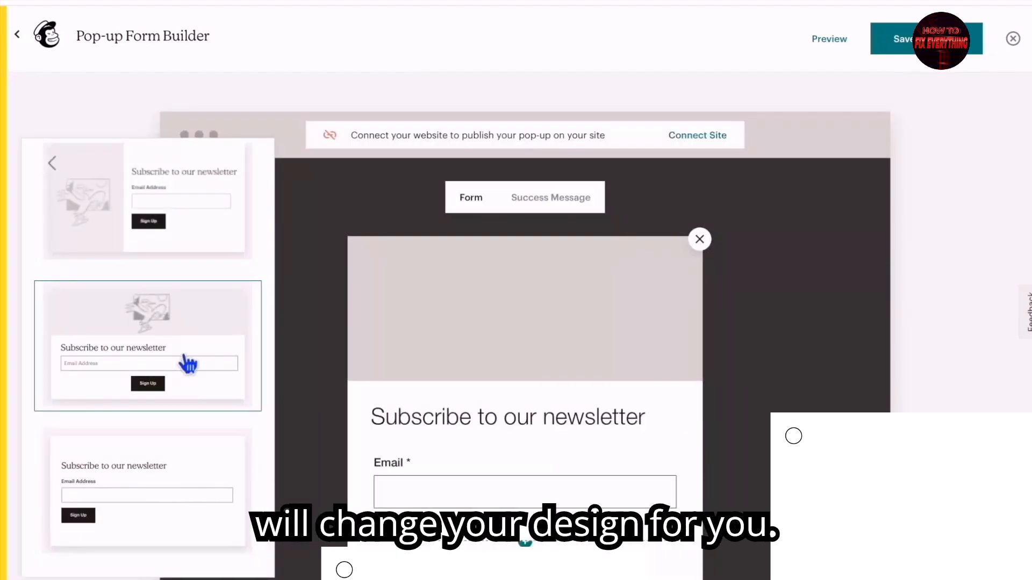
pyautogui.click(212, 499)
pyautogui.click(52, 163)
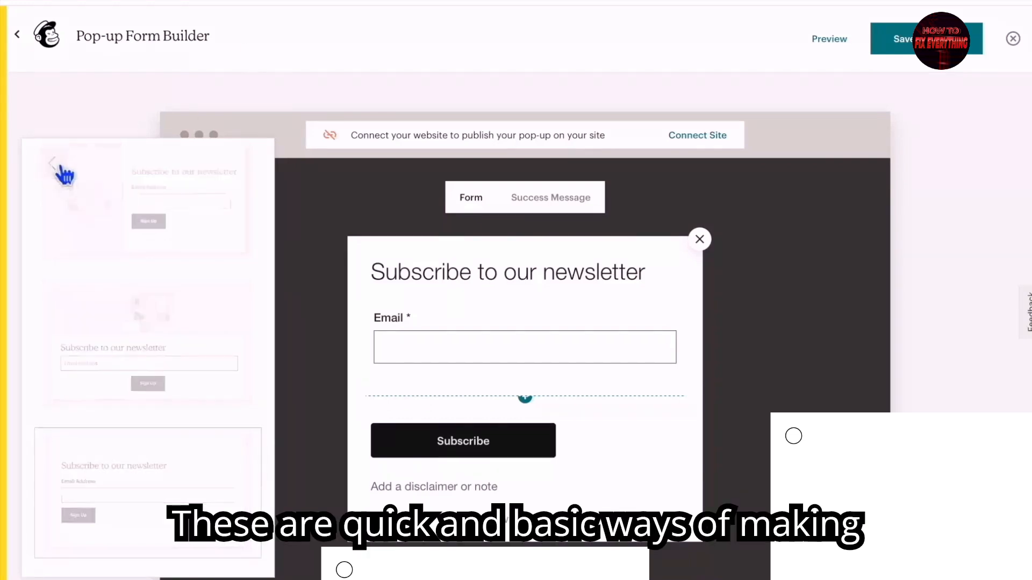
# Step: Set the pop-up form's display timing to On exit
pyautogui.click(75, 318)
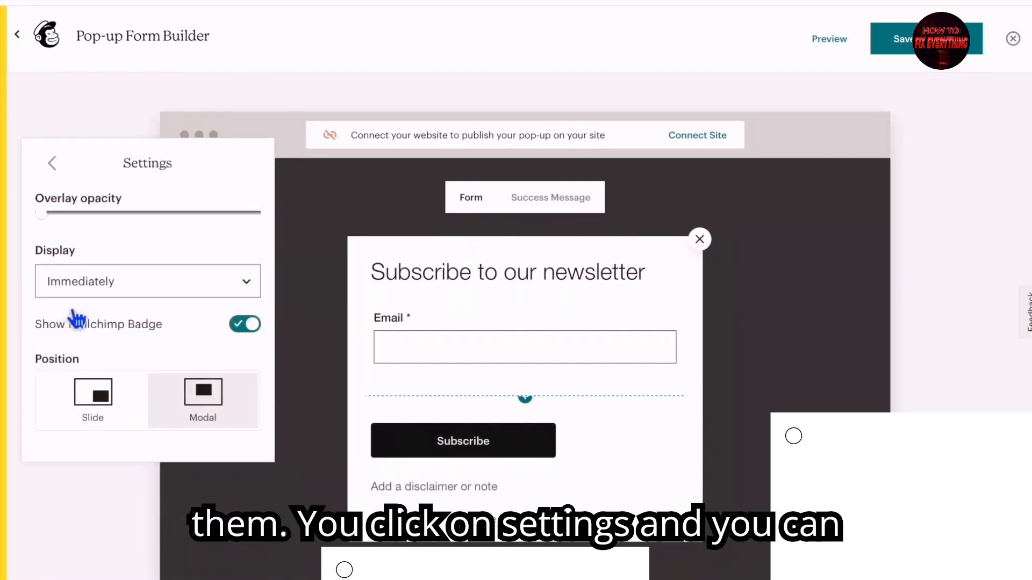
pyautogui.click(155, 293)
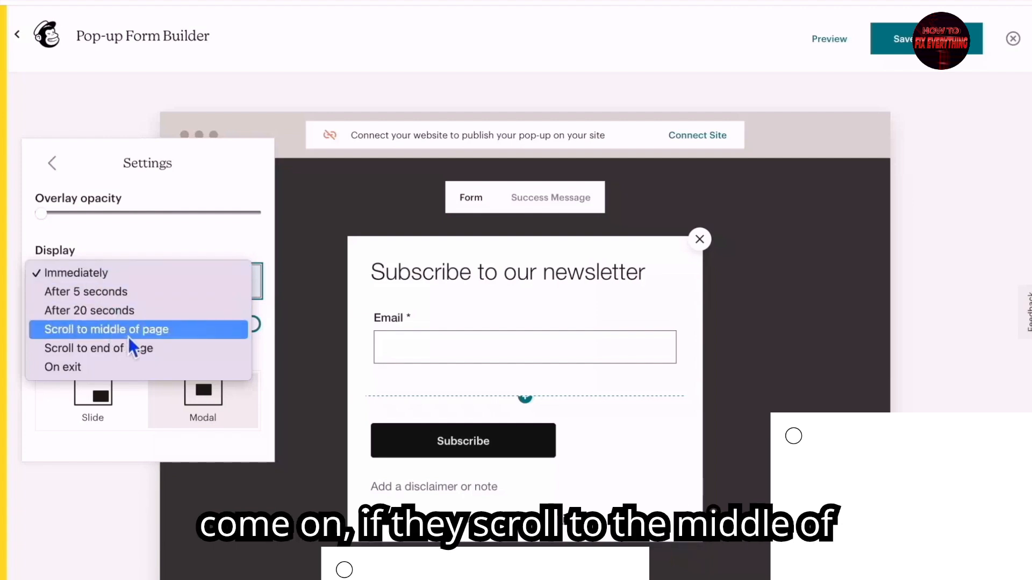
pyautogui.click(117, 366)
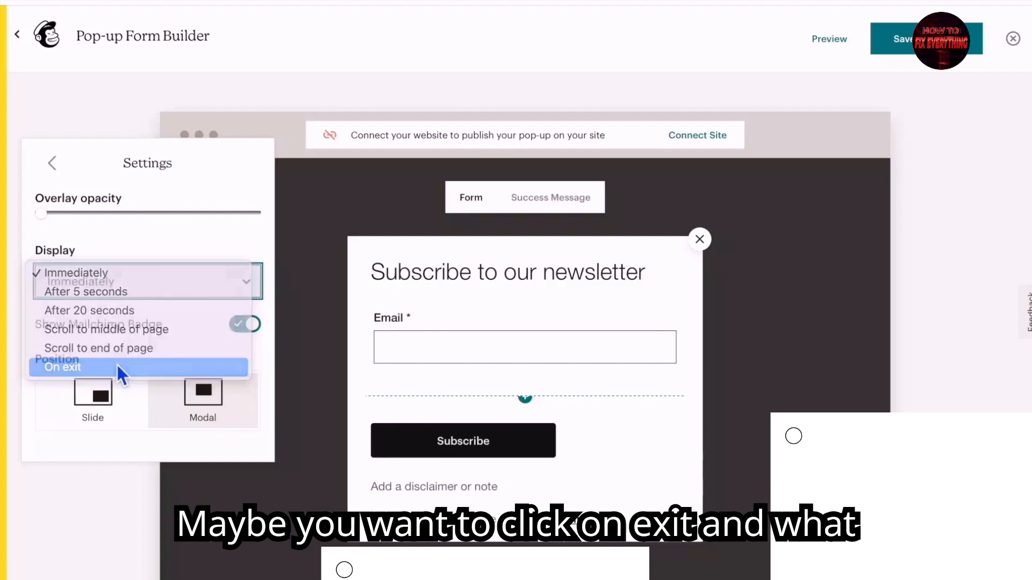
pyautogui.click(311, 345)
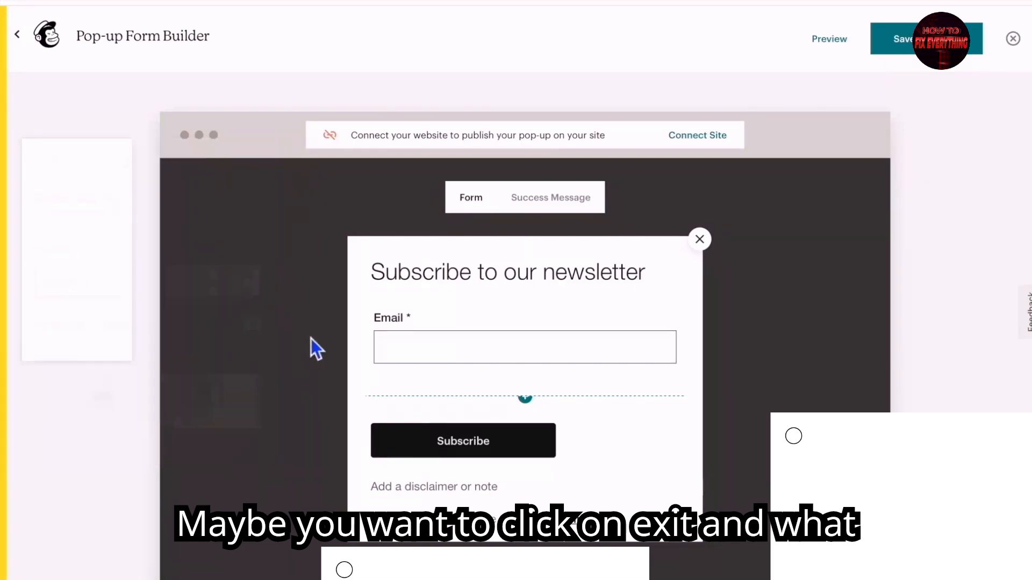
# Step: Change the pop-up form's heading to "Sign up for 10% off"
pyautogui.doubleClick(454, 272)
pyautogui.moveTo(662, 277); pyautogui.dragTo(342, 270)
pyautogui.write('Sig')
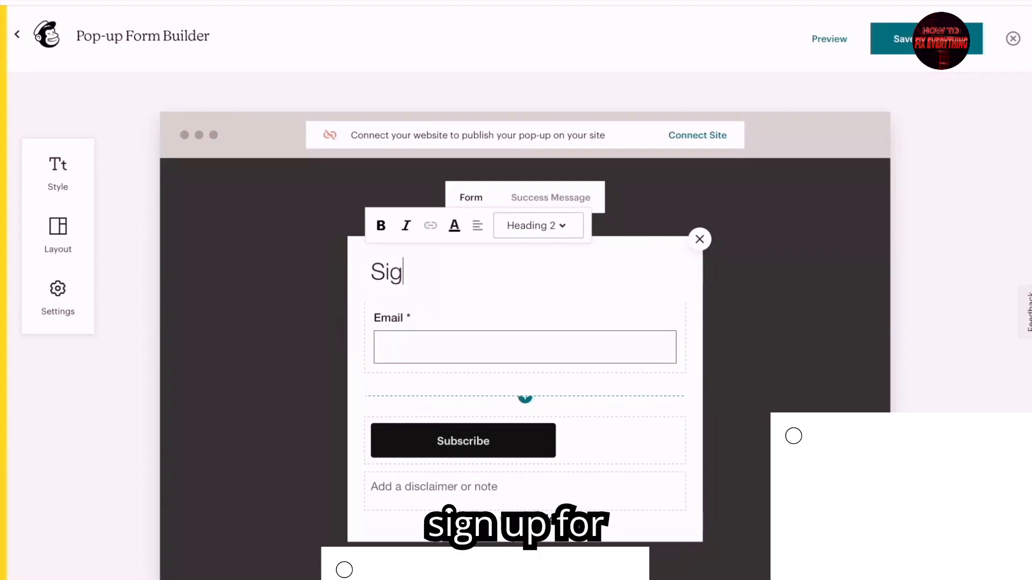
pyautogui.write('n up for ')
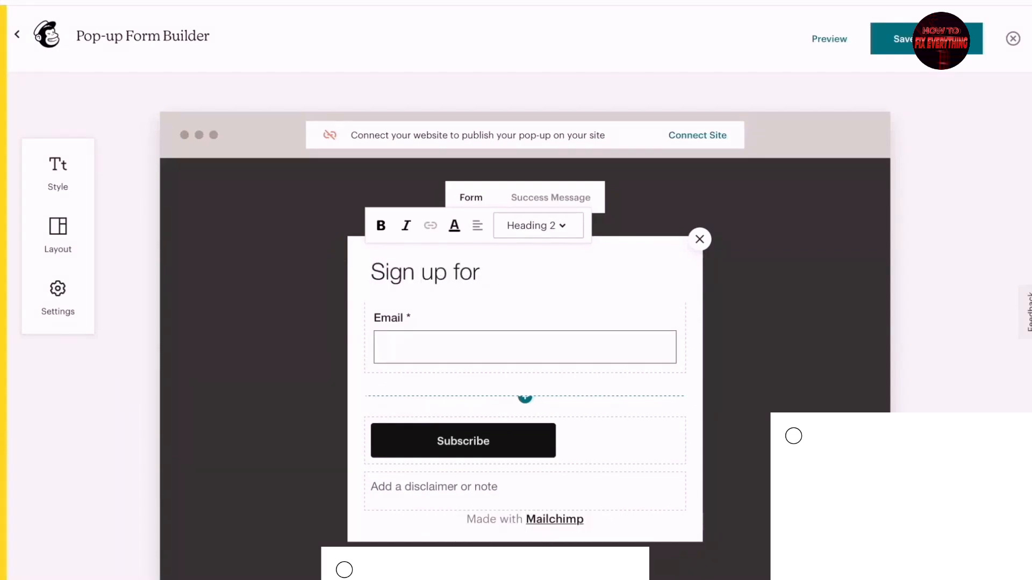
pyautogui.write('10')
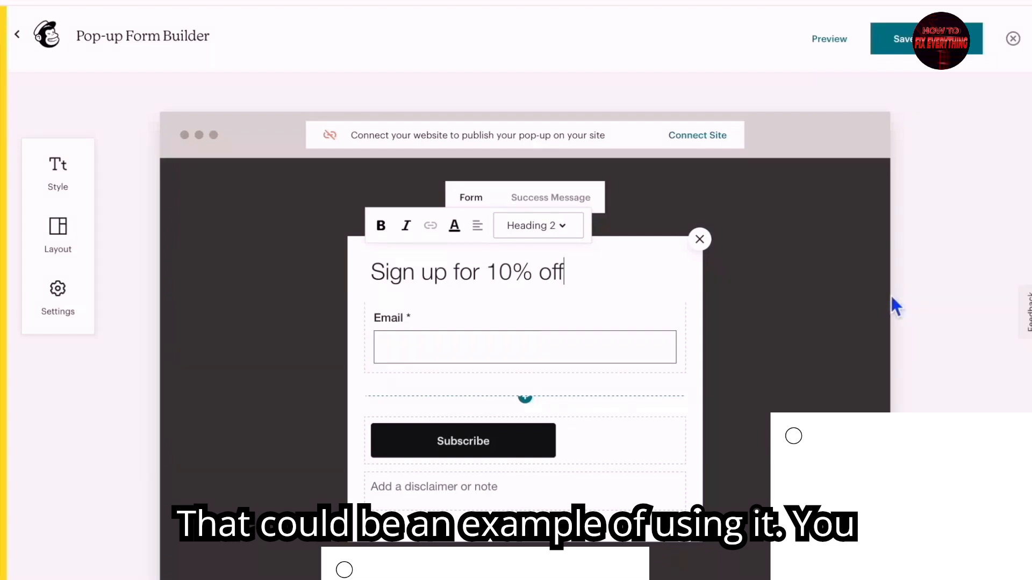
pyautogui.click(661, 210)
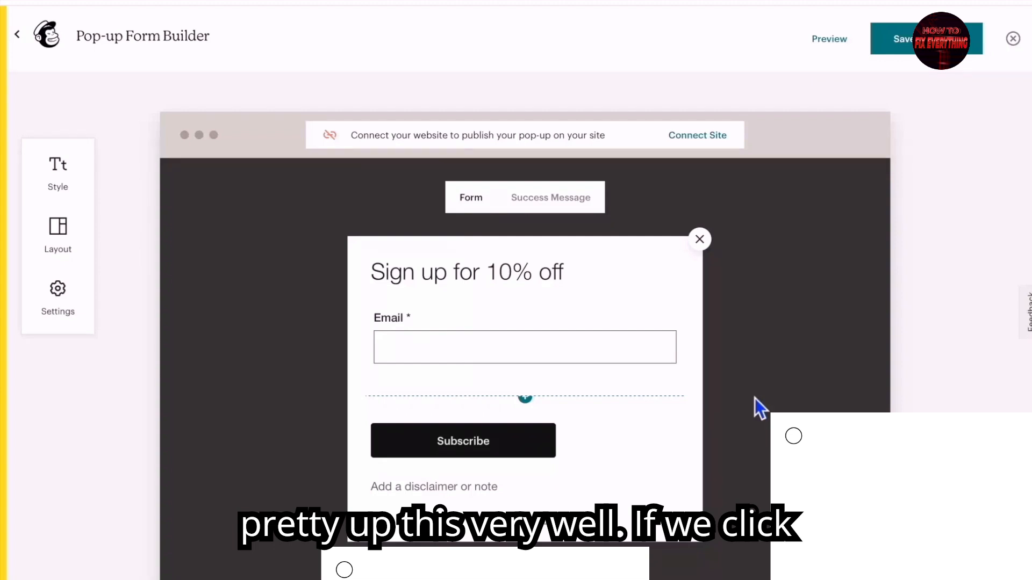
# Step: Preview the pop-up form on desktop and on mobile, and return to the form builder
pyautogui.click(832, 43)
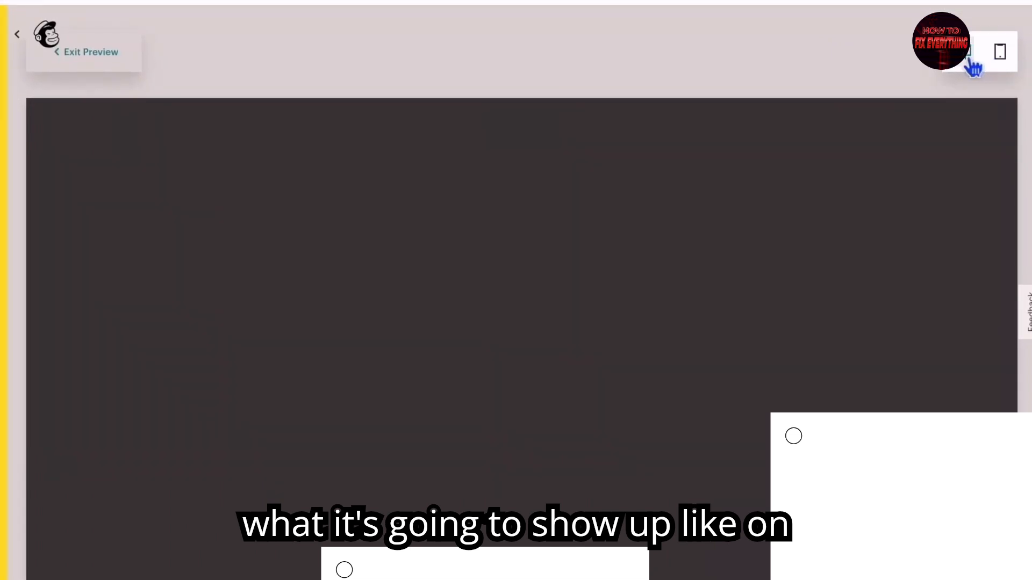
pyautogui.click(1001, 54)
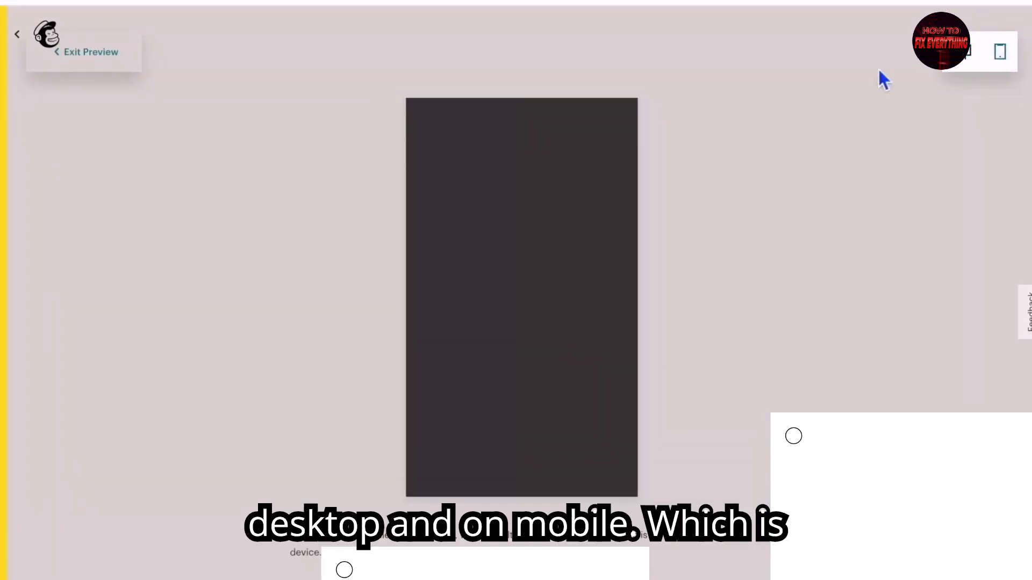
pyautogui.click(123, 61)
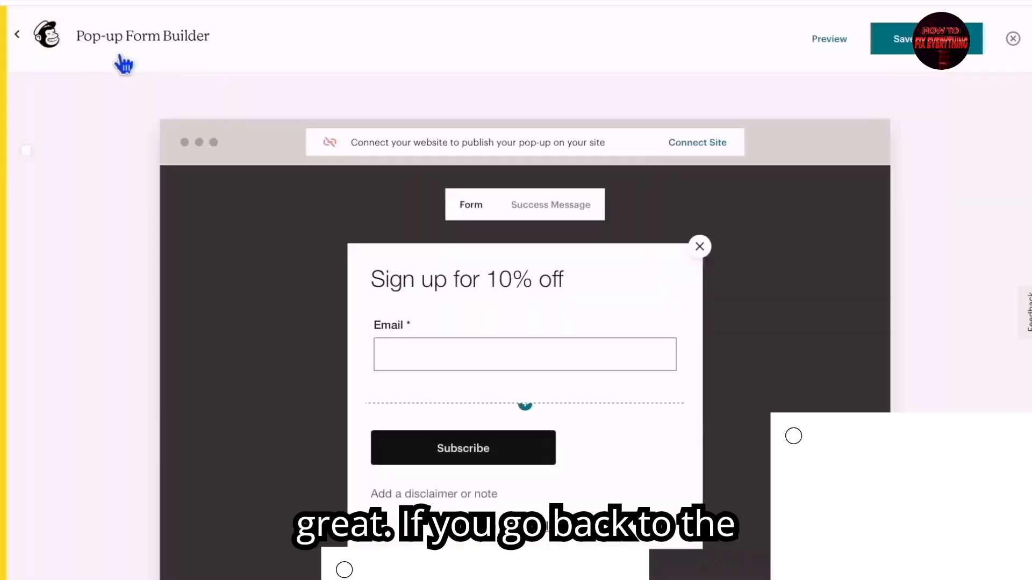
# Step: Leave the pop-up builder for the audience's signup forms and start customizing a Contact Form
pyautogui.click(17, 35)
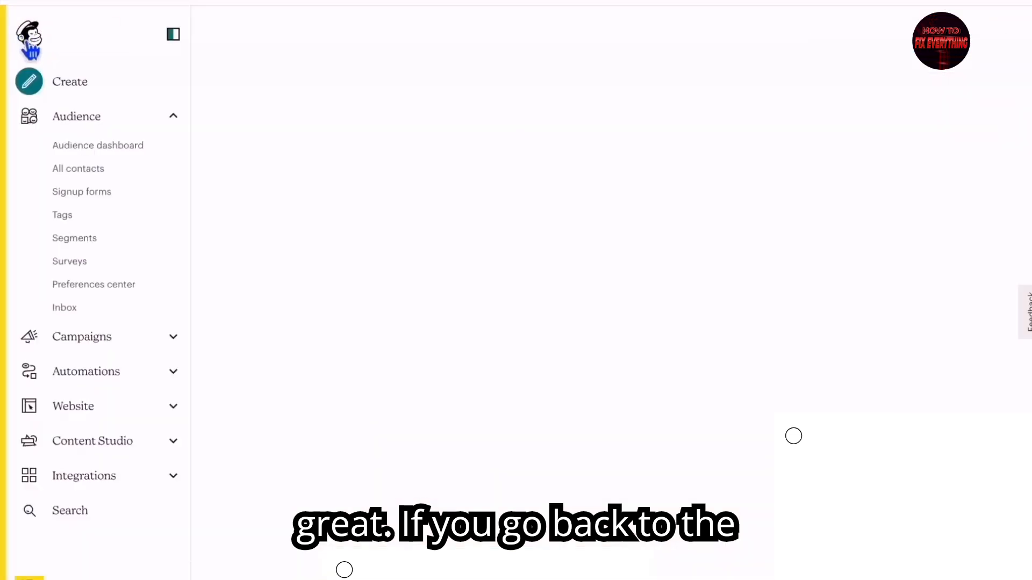
pyautogui.click(85, 197)
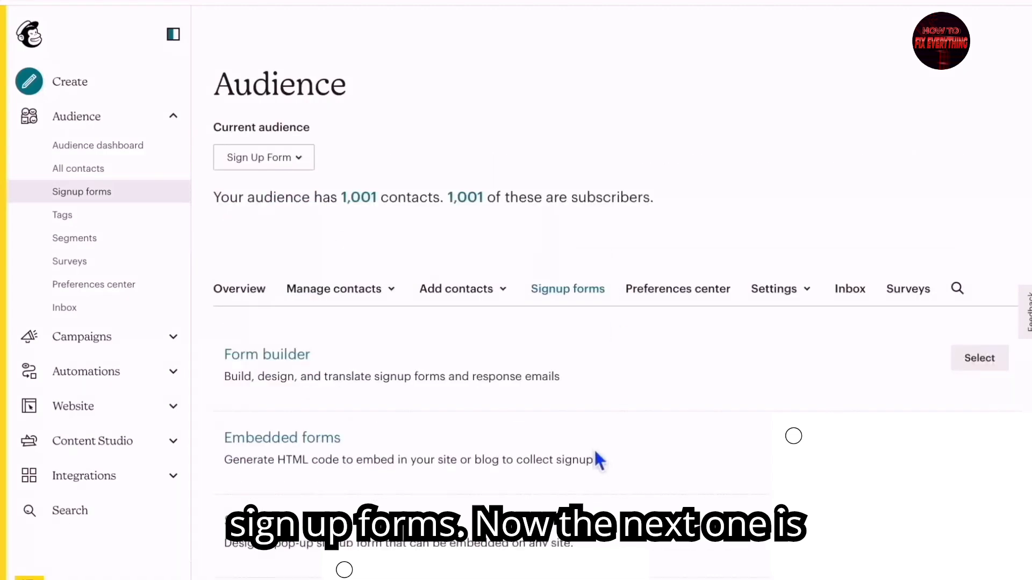
pyautogui.scroll(-3, 595, 461)
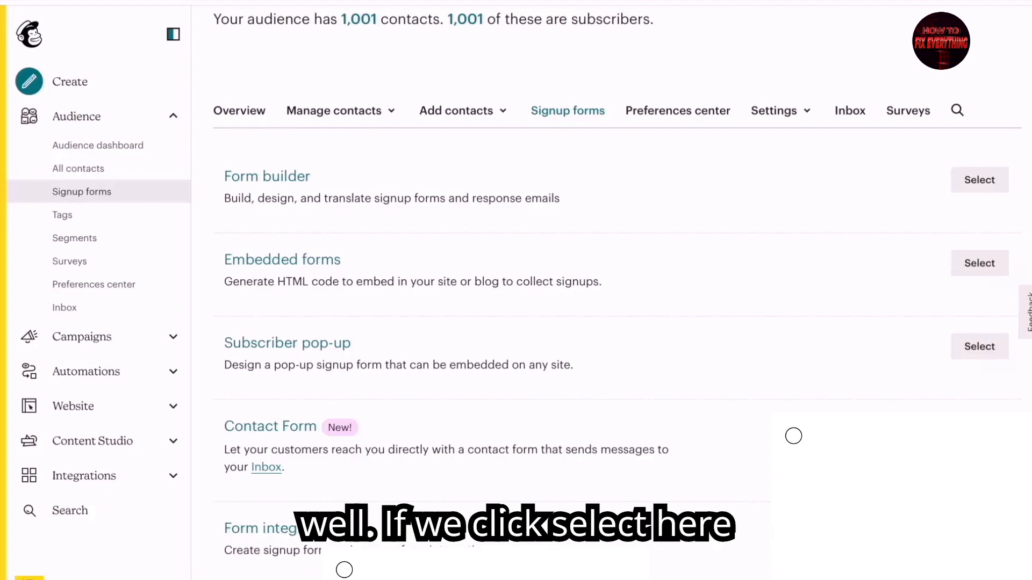
pyautogui.click(979, 429)
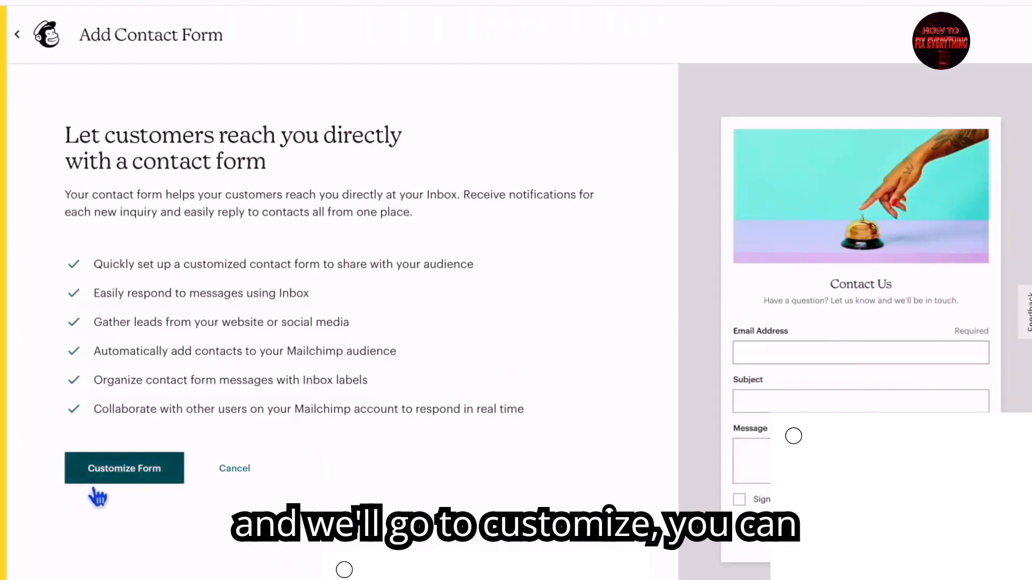
pyautogui.click(103, 478)
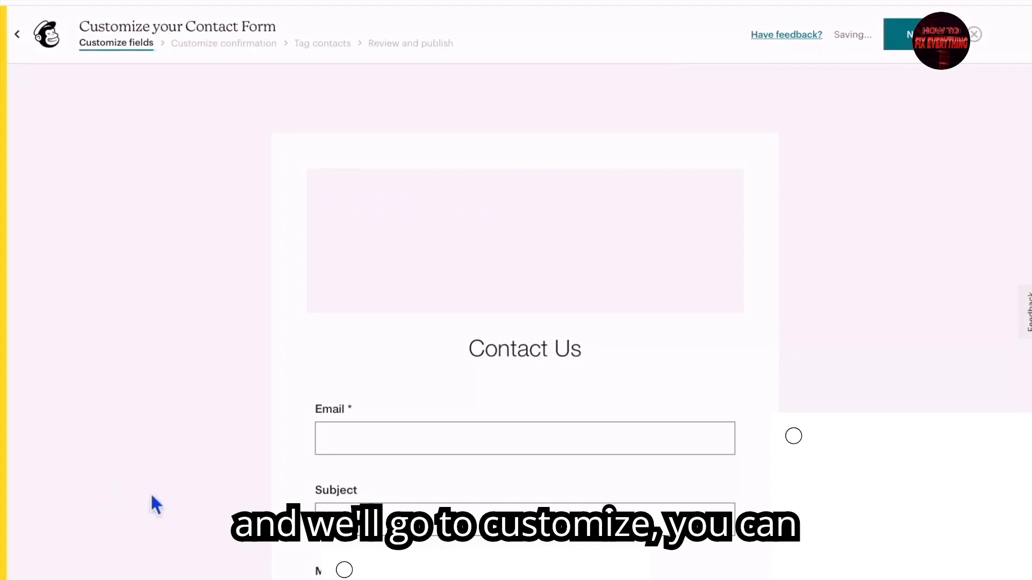
# Step: Set the contact form's header image to the "Download on the App Store" badge from Content Studio
pyautogui.scroll(-5, 161, 497)
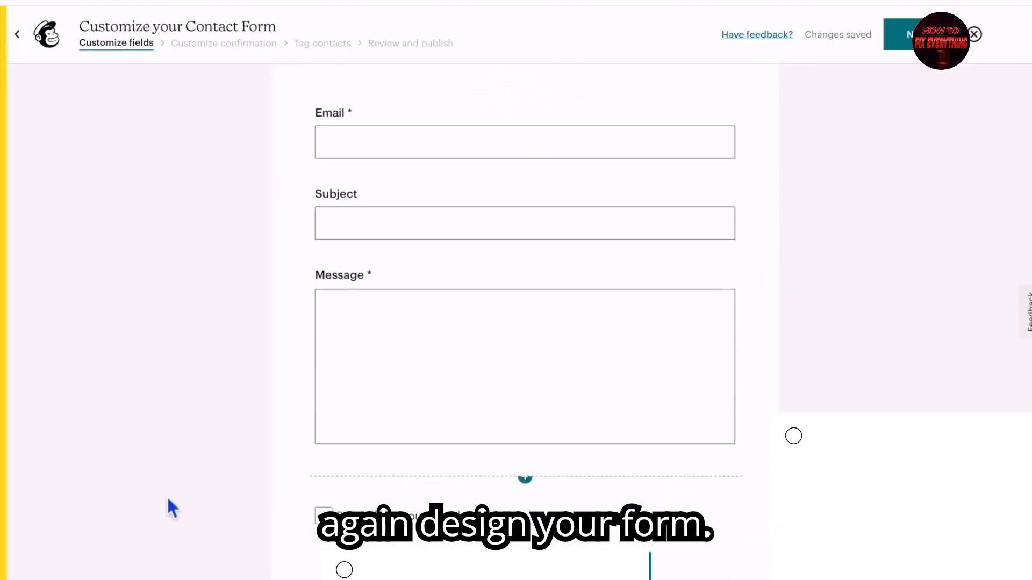
pyautogui.scroll(-2, 170, 505)
pyautogui.scroll(7, 168, 505)
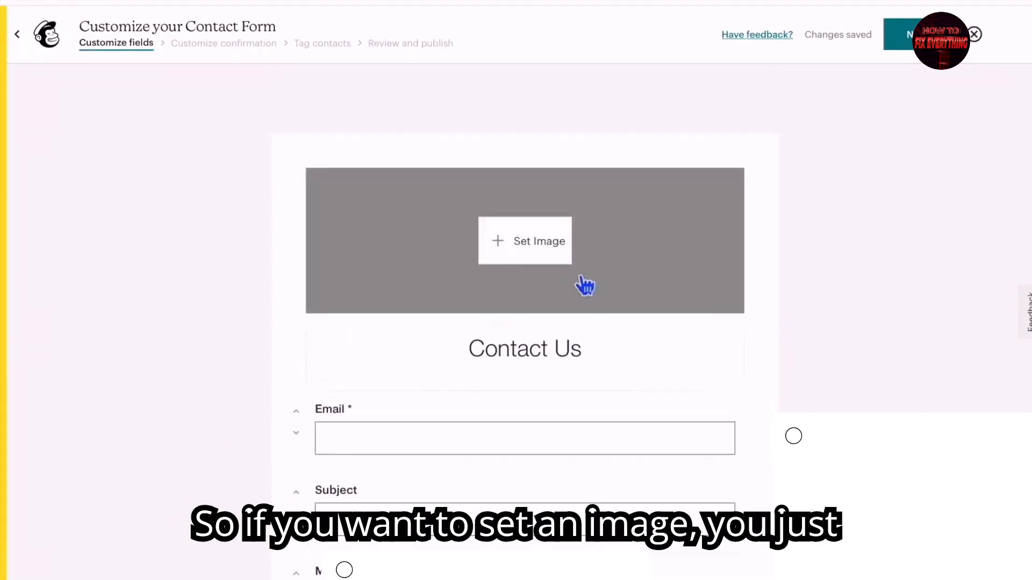
pyautogui.click(543, 260)
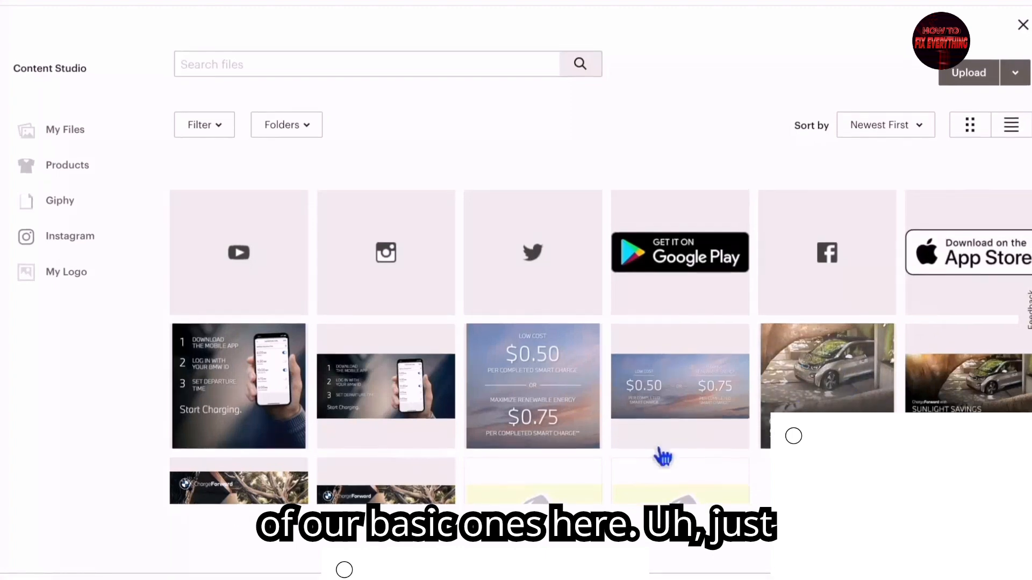
pyautogui.click(1002, 275)
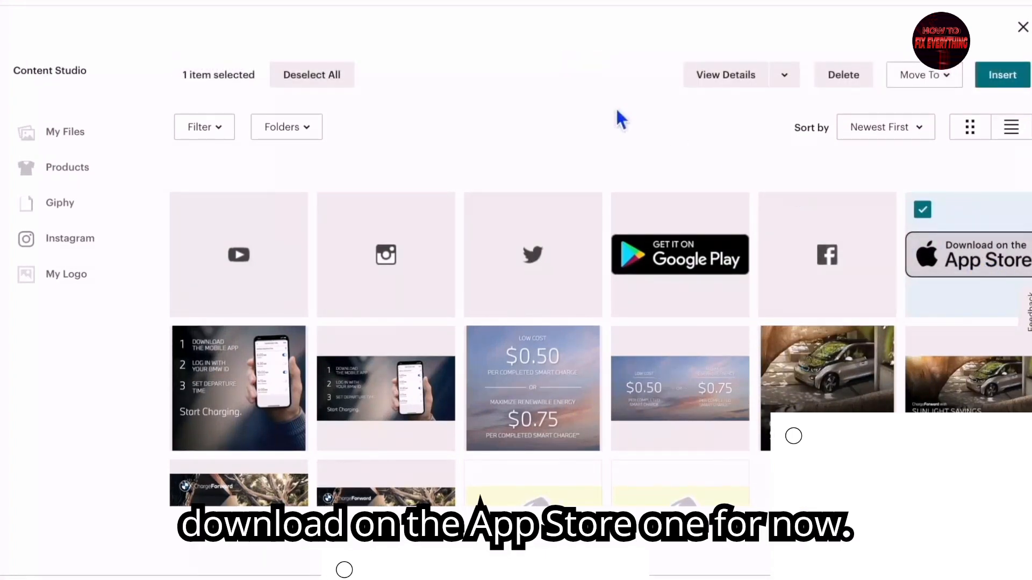
pyautogui.click(1004, 80)
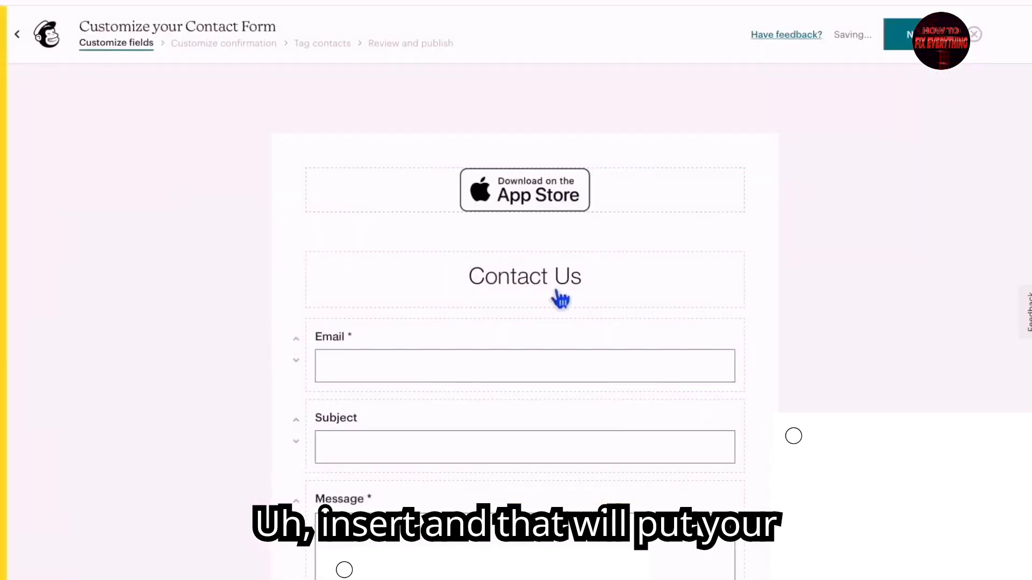
# Step: Replace the contact form's "Contact Us" heading with "Get in touch"
pyautogui.scroll(-3, 727, 405)
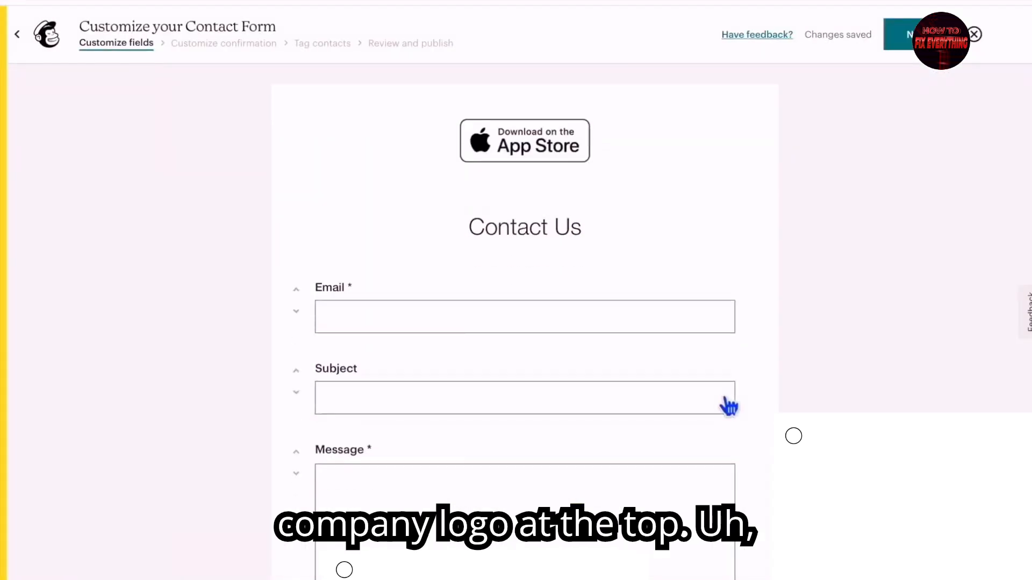
pyautogui.click(613, 154)
pyautogui.moveTo(613, 154); pyautogui.dragTo(453, 133)
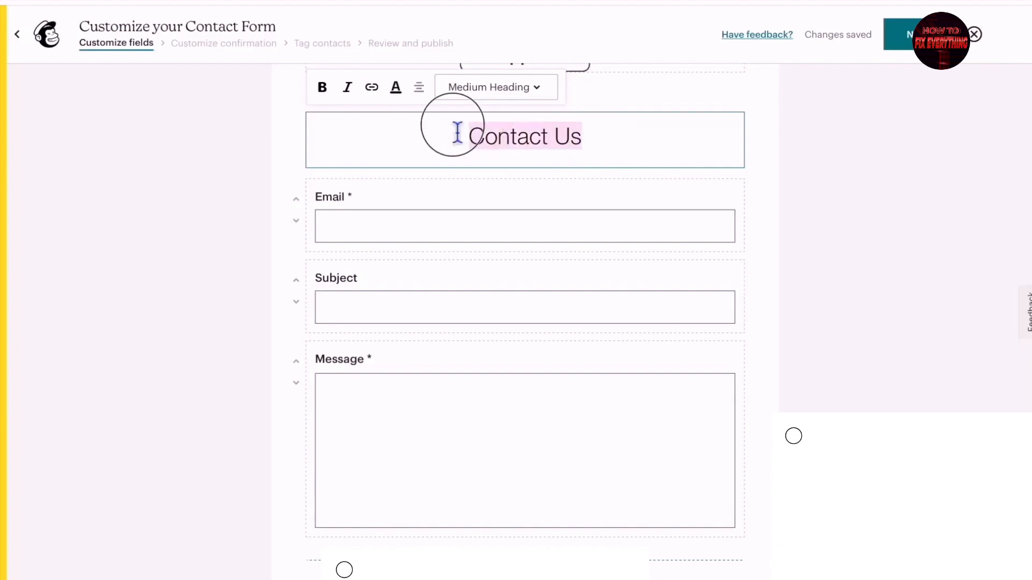
pyautogui.write('Get')
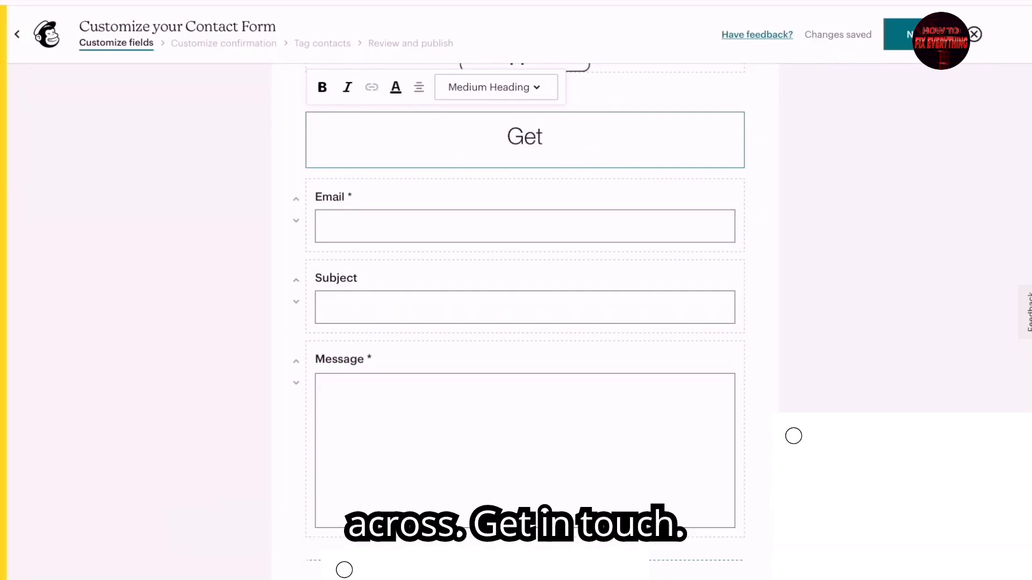
pyautogui.write(' in touch')
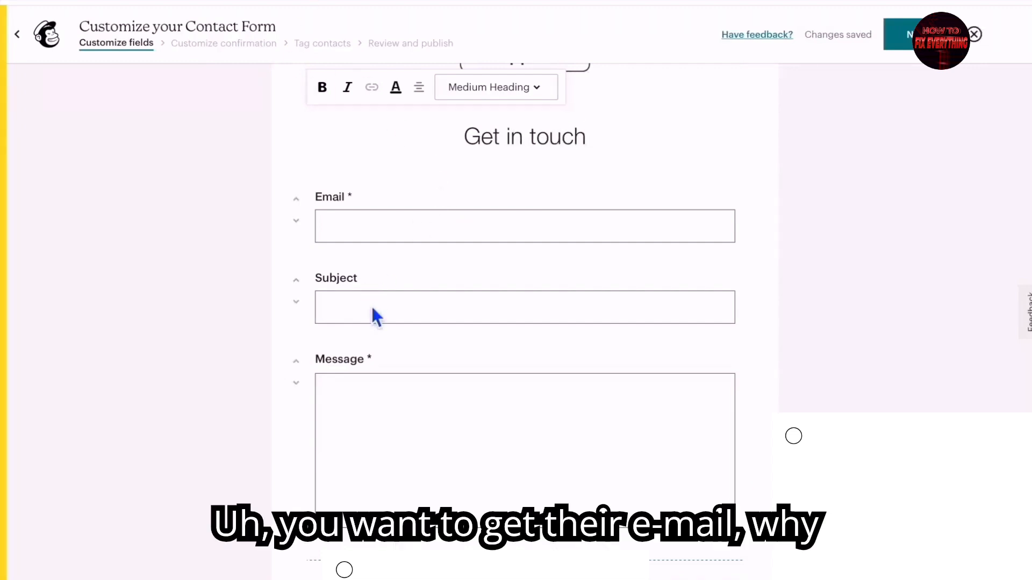
# Step: Change the label of the contact form's newsletter checkbox to "Sign me up for news"
pyautogui.scroll(-3, 453, 373)
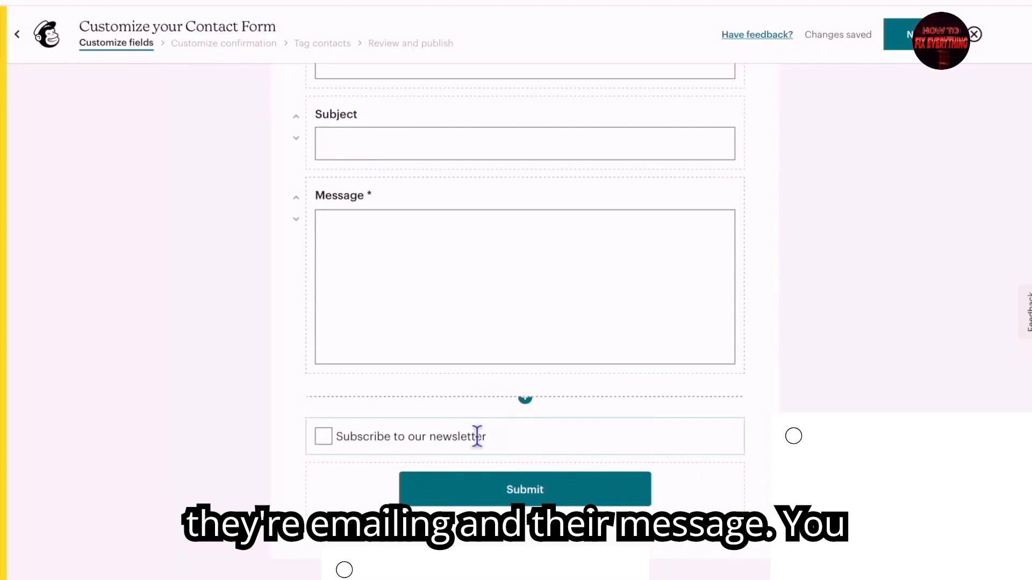
pyautogui.click(616, 441)
pyautogui.click(693, 433)
pyautogui.click(483, 441)
pyautogui.moveTo(487, 441); pyautogui.dragTo(253, 444)
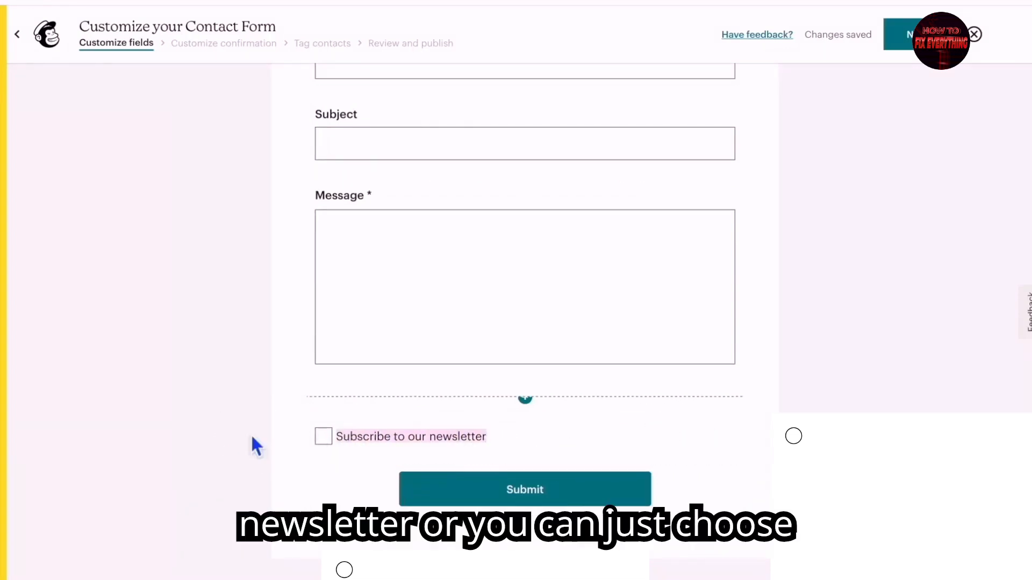
pyautogui.press('BackSpace')
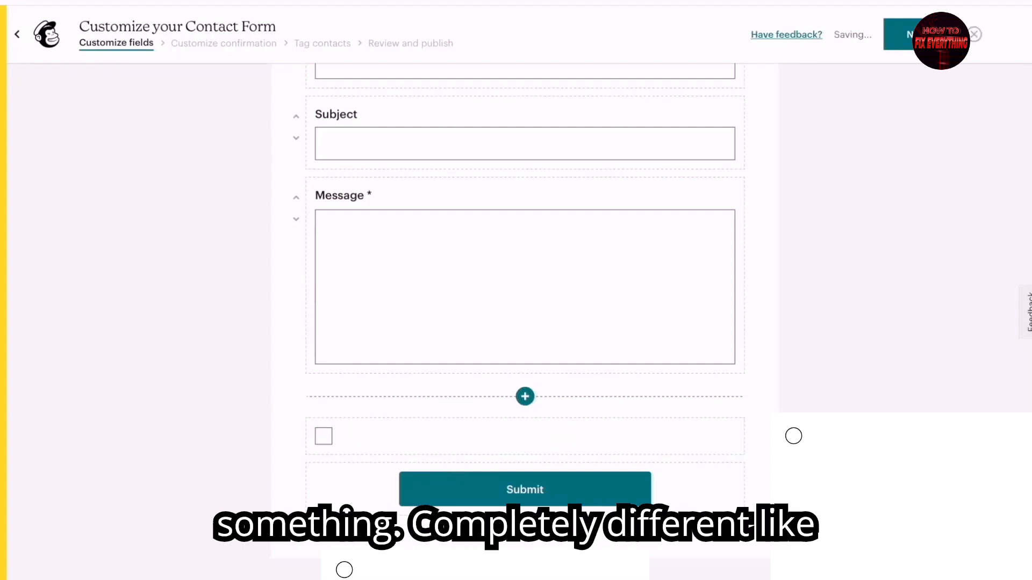
pyautogui.write('Sig')
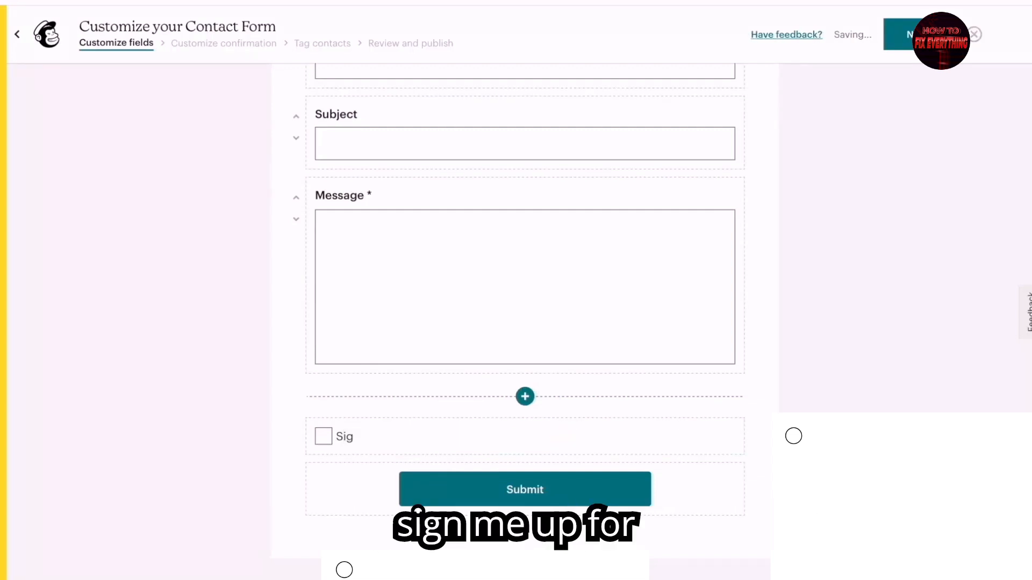
pyautogui.write('n me up for news')
pyautogui.scroll(2, 931, 295)
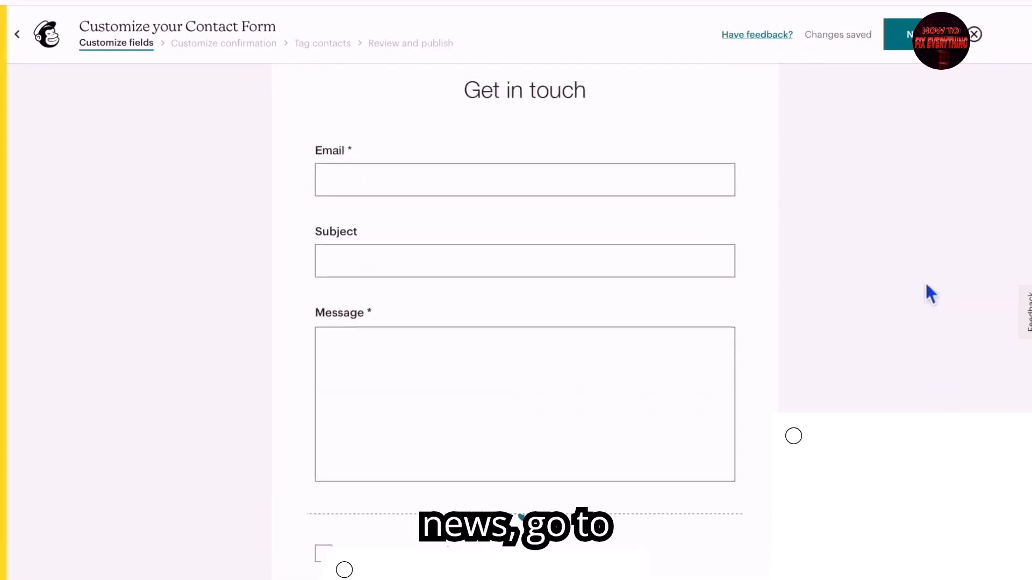
# Step: Keep the default confirmation message and create a "contact form" tag for contacts who fill out the form
pyautogui.click(908, 39)
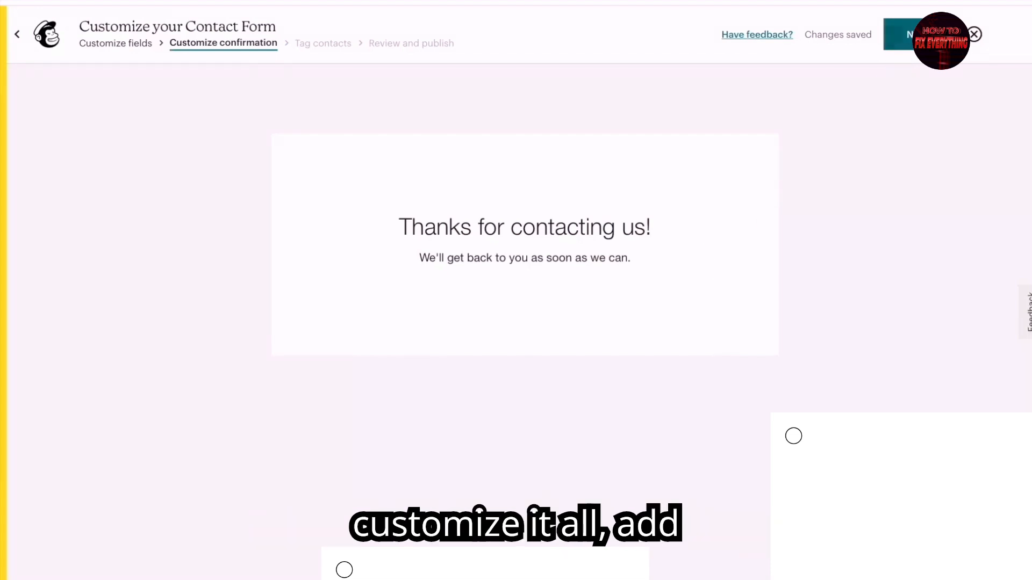
pyautogui.click(907, 34)
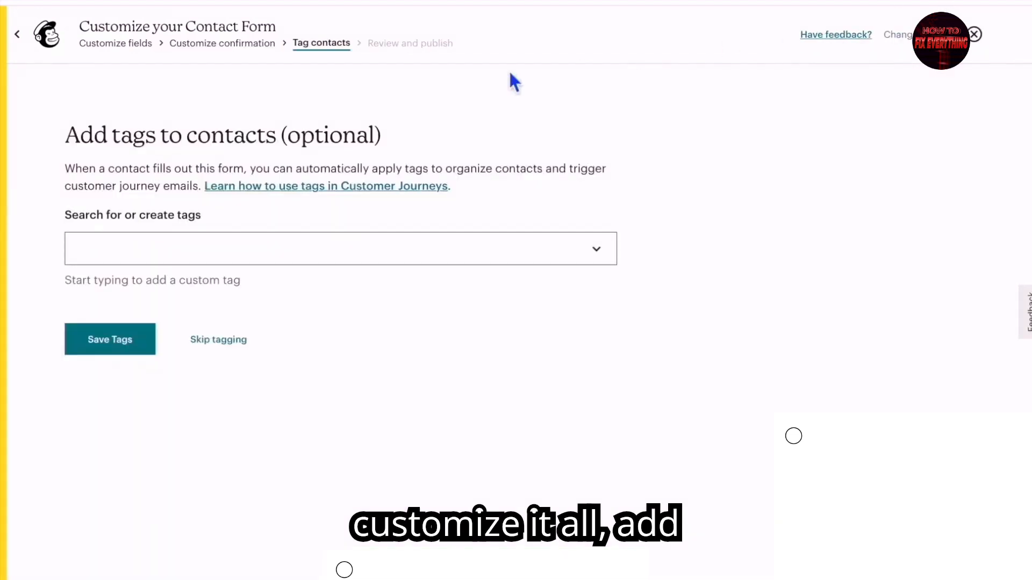
pyautogui.click(272, 251)
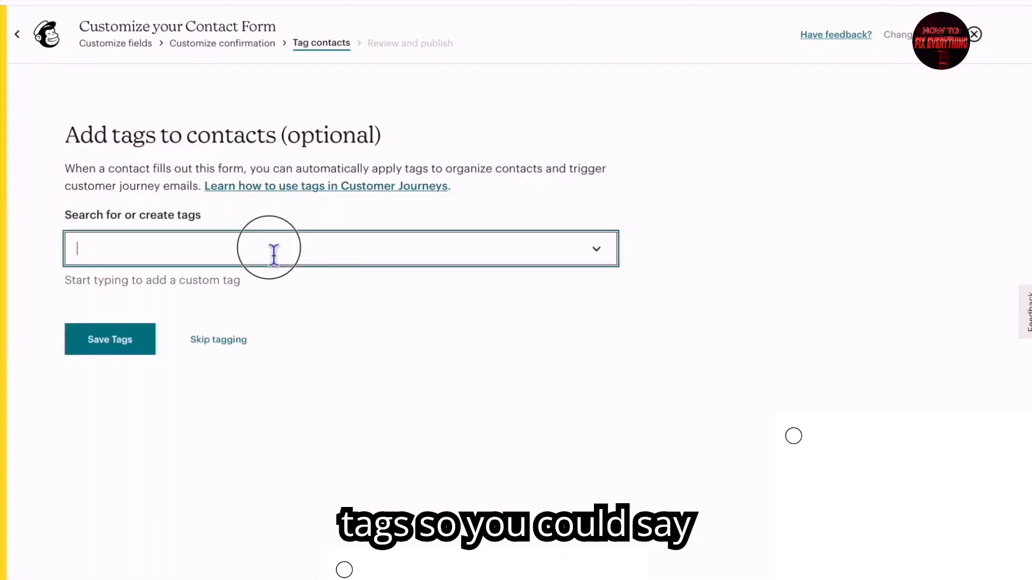
pyautogui.write('co')
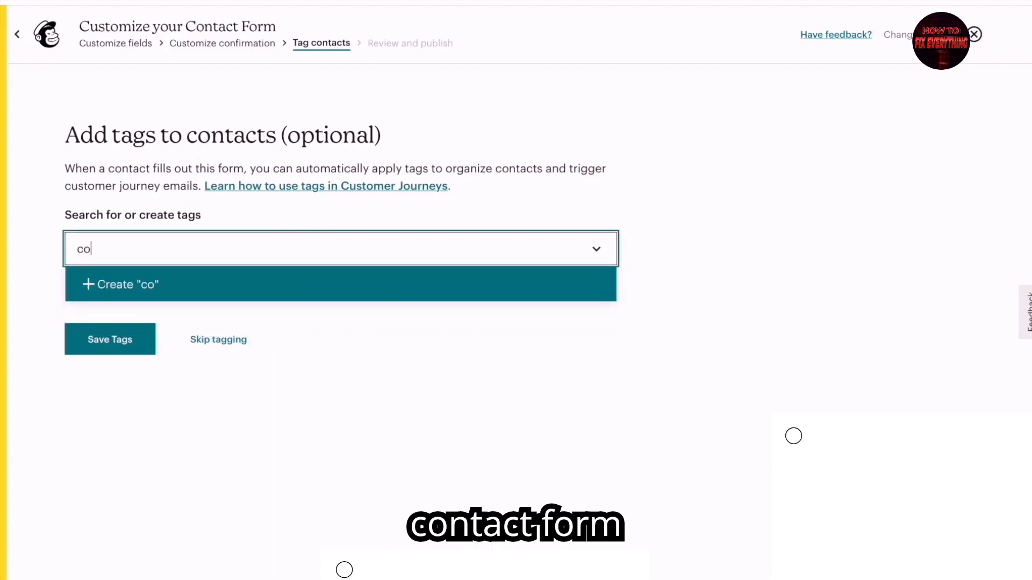
pyautogui.write('ntact')
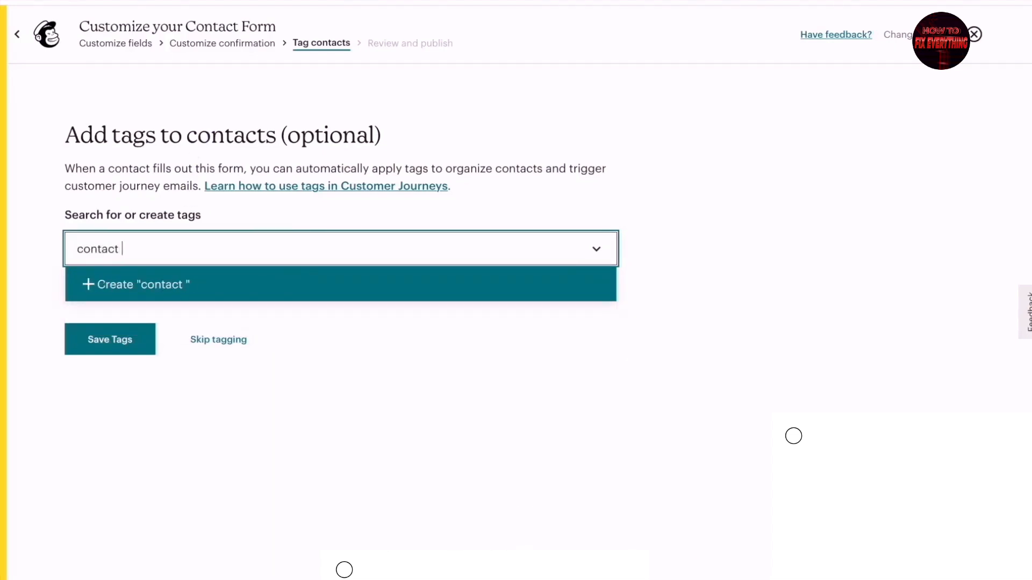
pyautogui.write(' form')
pyautogui.click(177, 295)
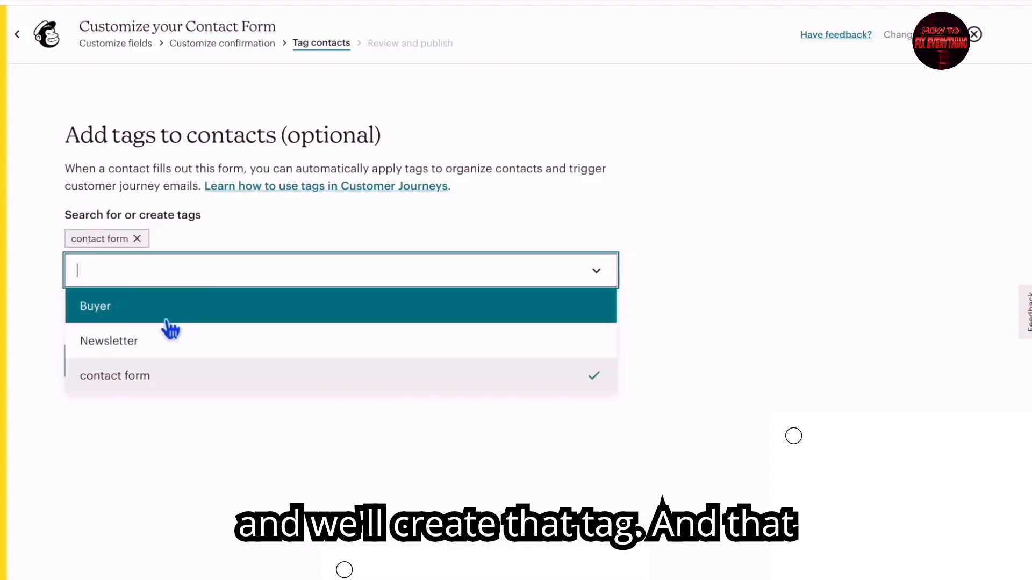
pyautogui.click(292, 194)
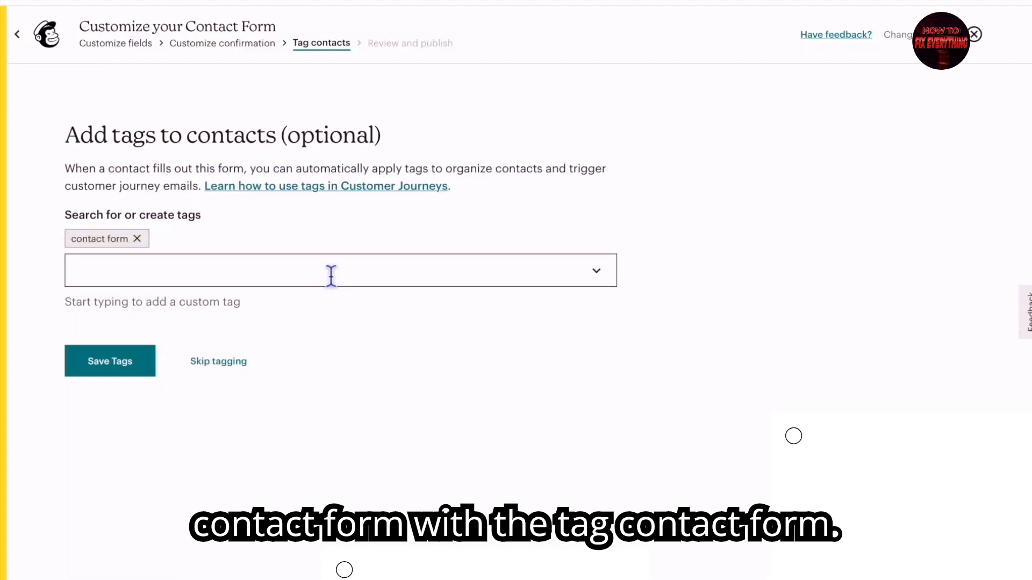
# Step: Skip tagging to reach the contact form's review, and return to the signup form types without publishing
pyautogui.click(232, 376)
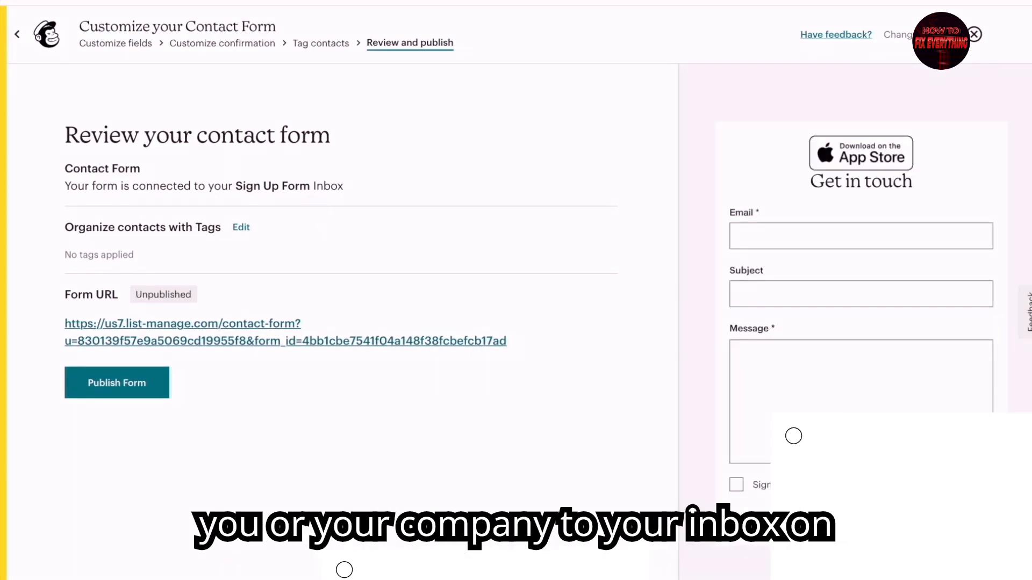
pyautogui.click(18, 34)
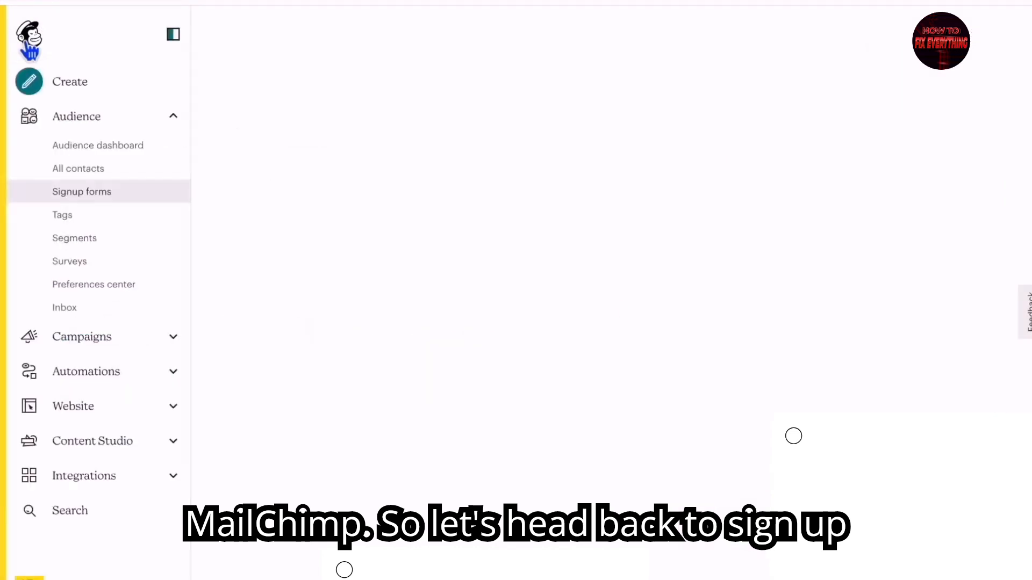
# Step: Examine the recommended form integrations and the integrations management page, and return to the signup forms
pyautogui.scroll(-3, 408, 417)
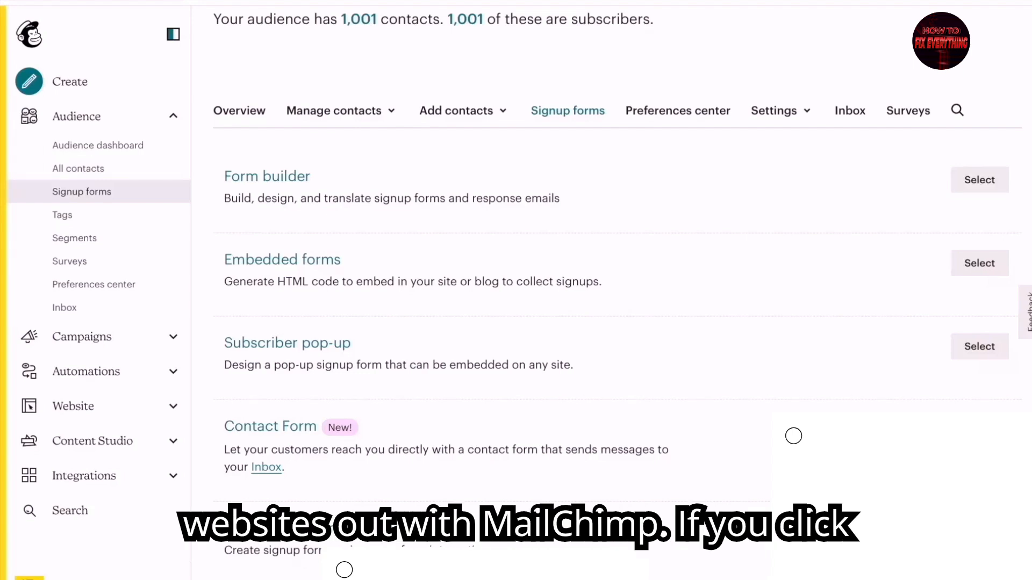
pyautogui.click(979, 532)
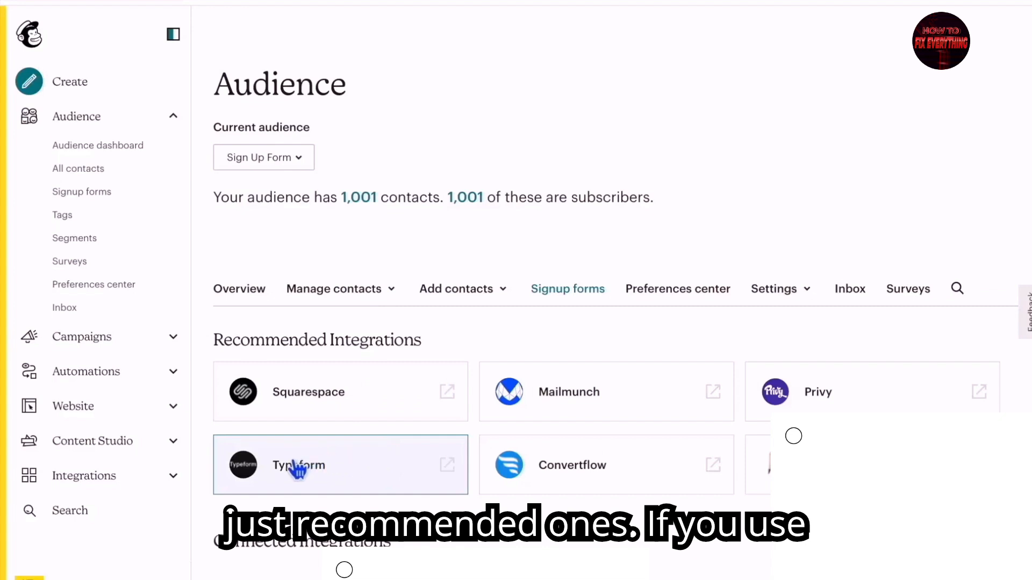
pyautogui.click(182, 493)
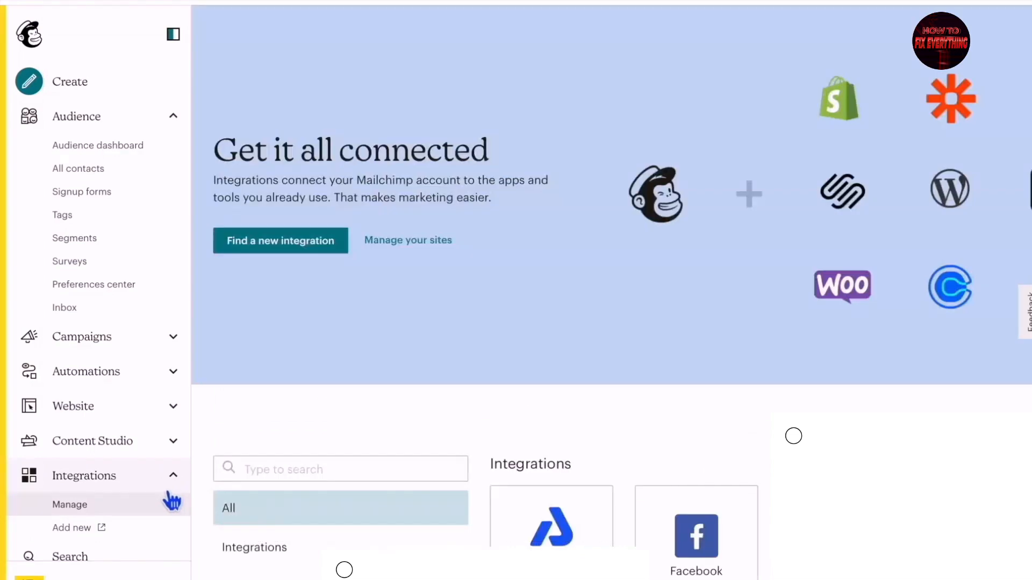
pyautogui.scroll(-3, 554, 508)
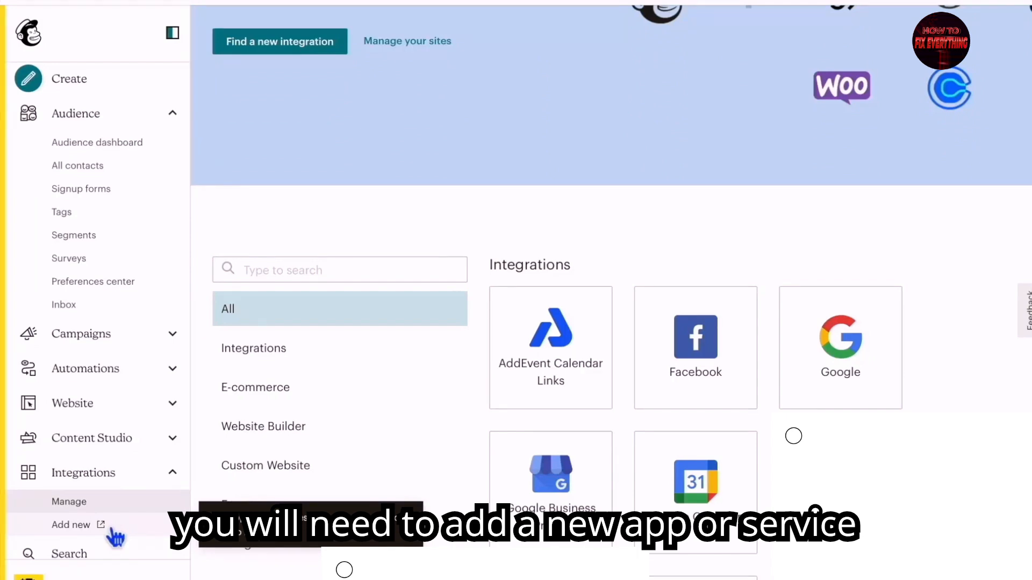
pyautogui.click(125, 189)
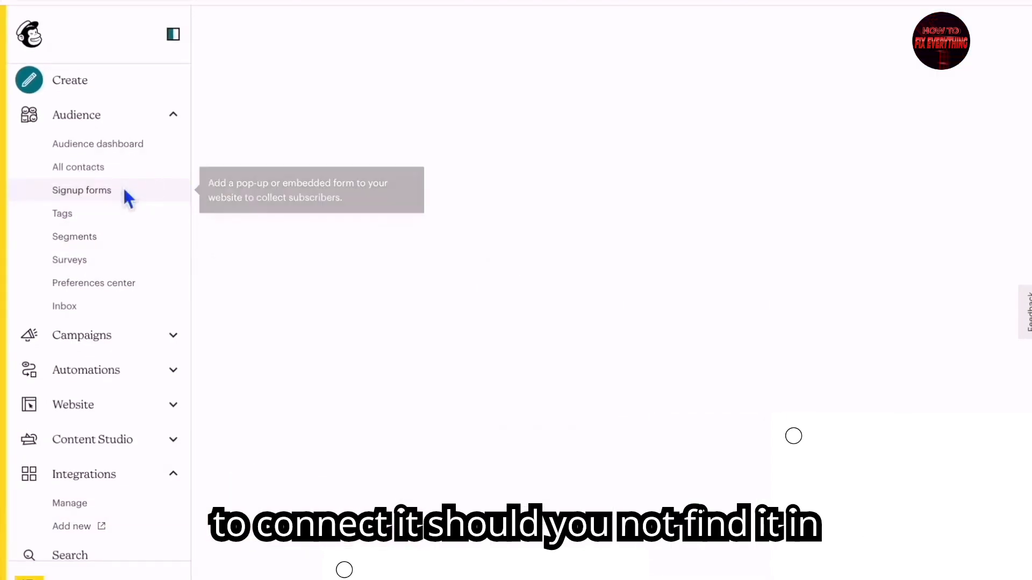